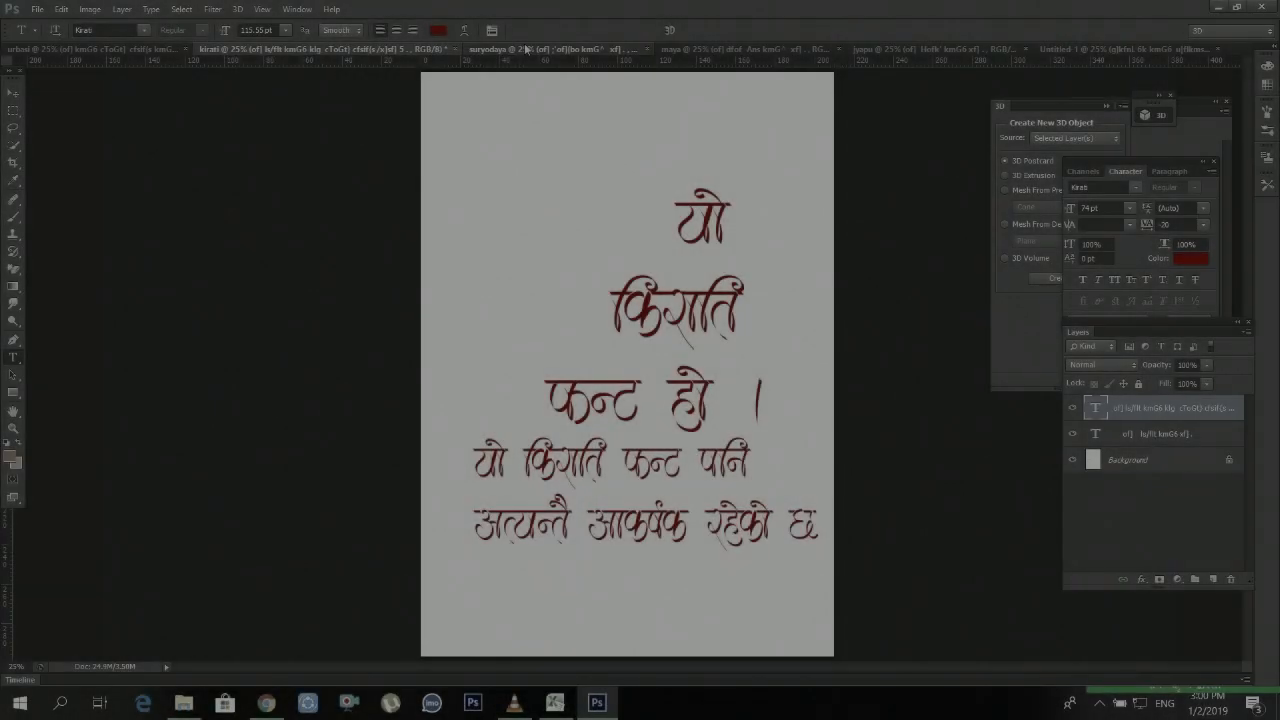
# Step: Start a left-aligned text layer below the headline in the suryodaya document and leave it empty
pyautogui.click(525, 50)
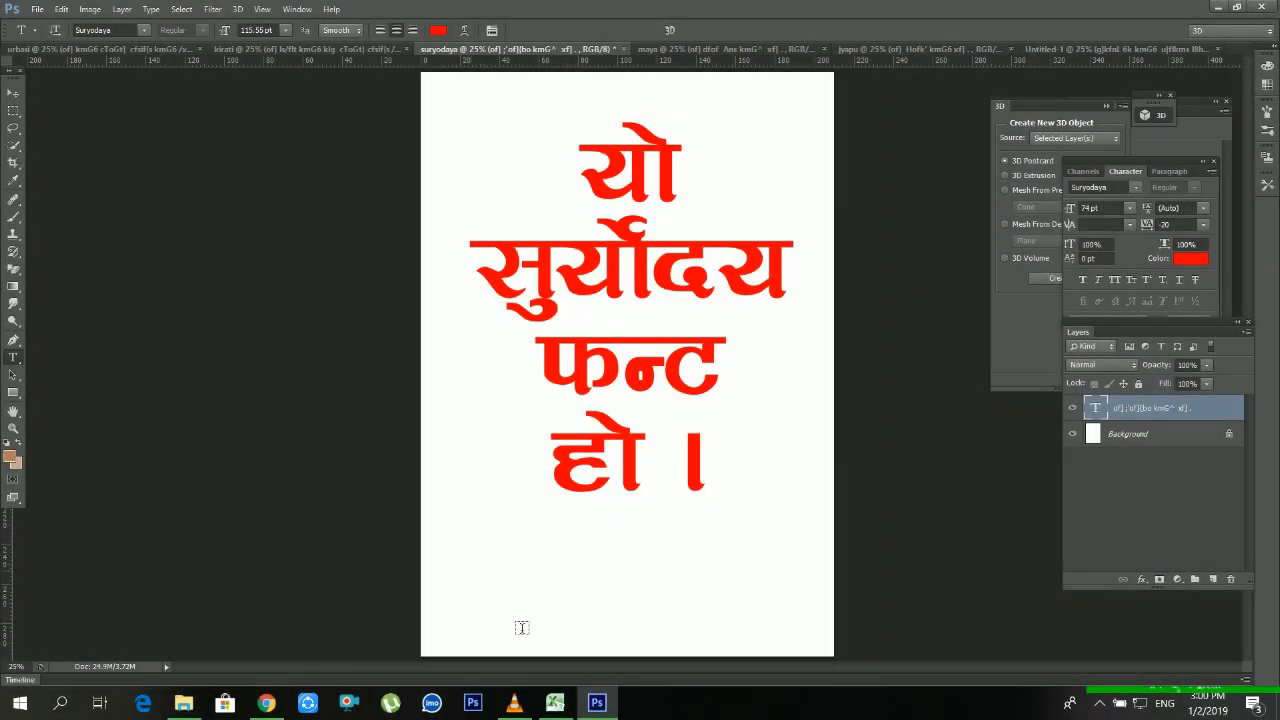
pyautogui.click(470, 568)
pyautogui.write('of] ;')
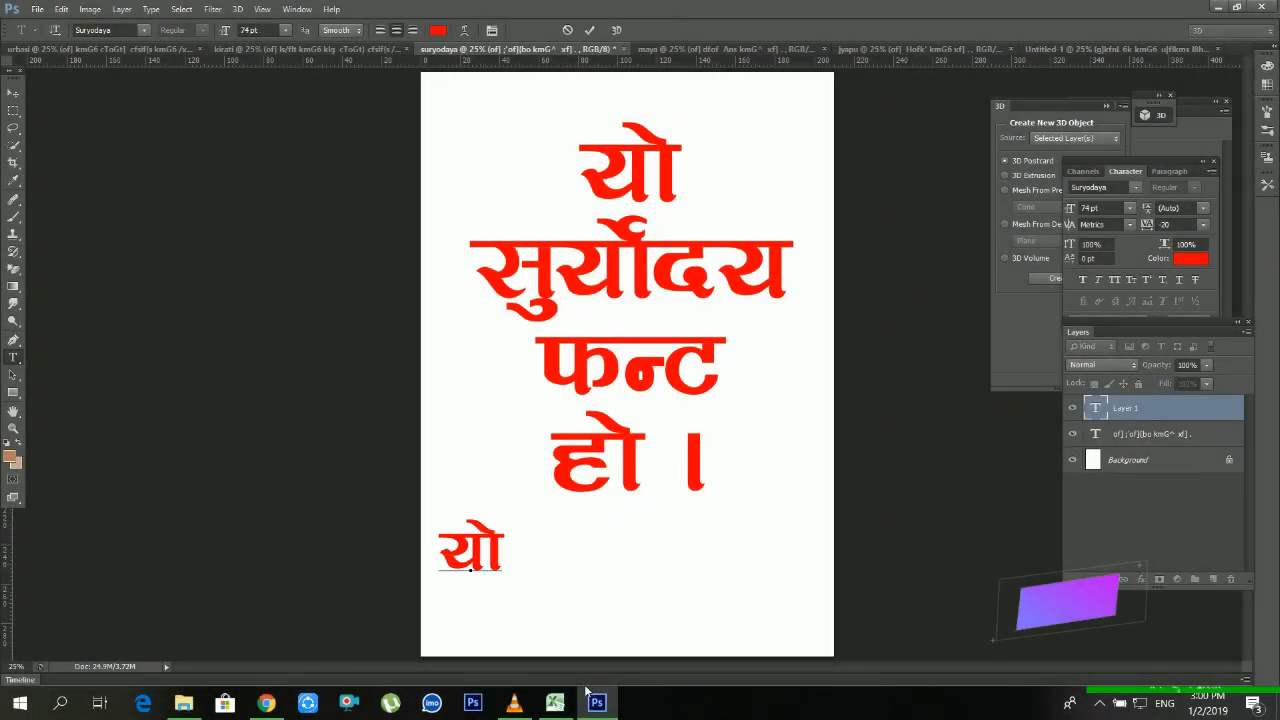
pyautogui.press('BackSpace')
pyautogui.press('BackSpace')
pyautogui.press('BackSpace')
pyautogui.press('BackSpace')
pyautogui.press('BackSpace')
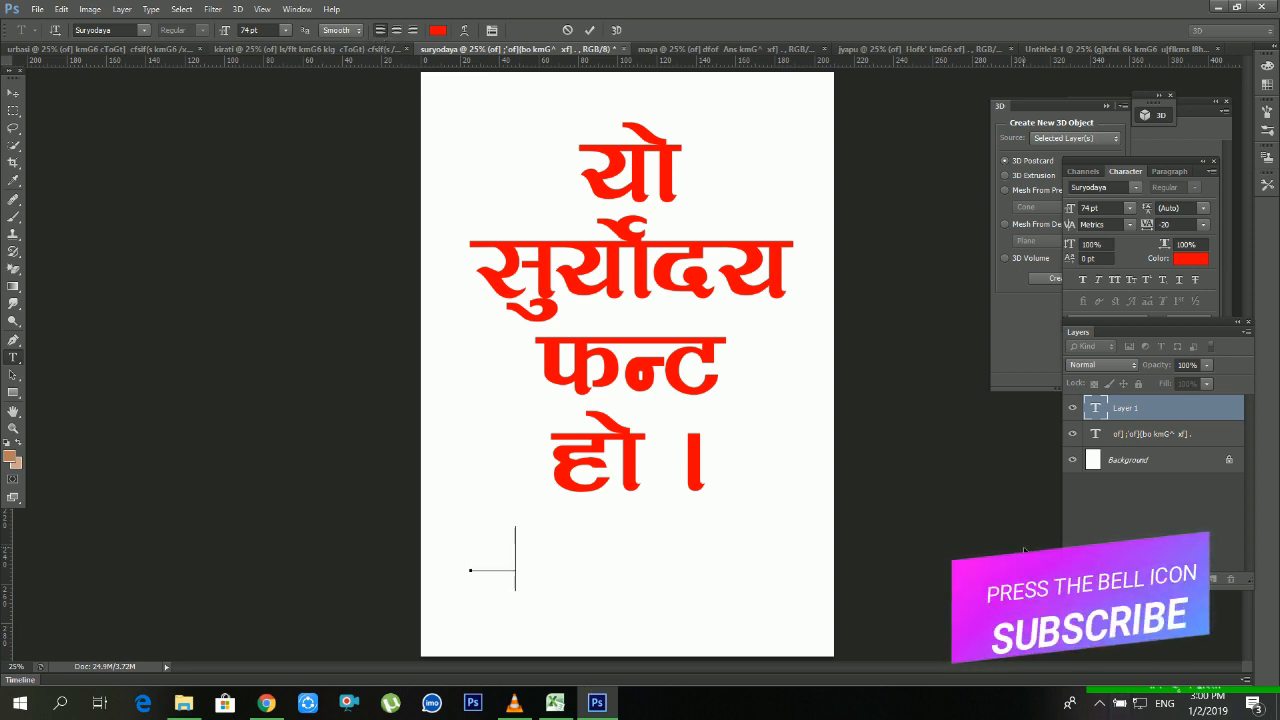
# Step: Enter "यो सुर्योदय फन्६" with "पनि" on a second line in the new text layer
pyautogui.write("of] ;'of]")
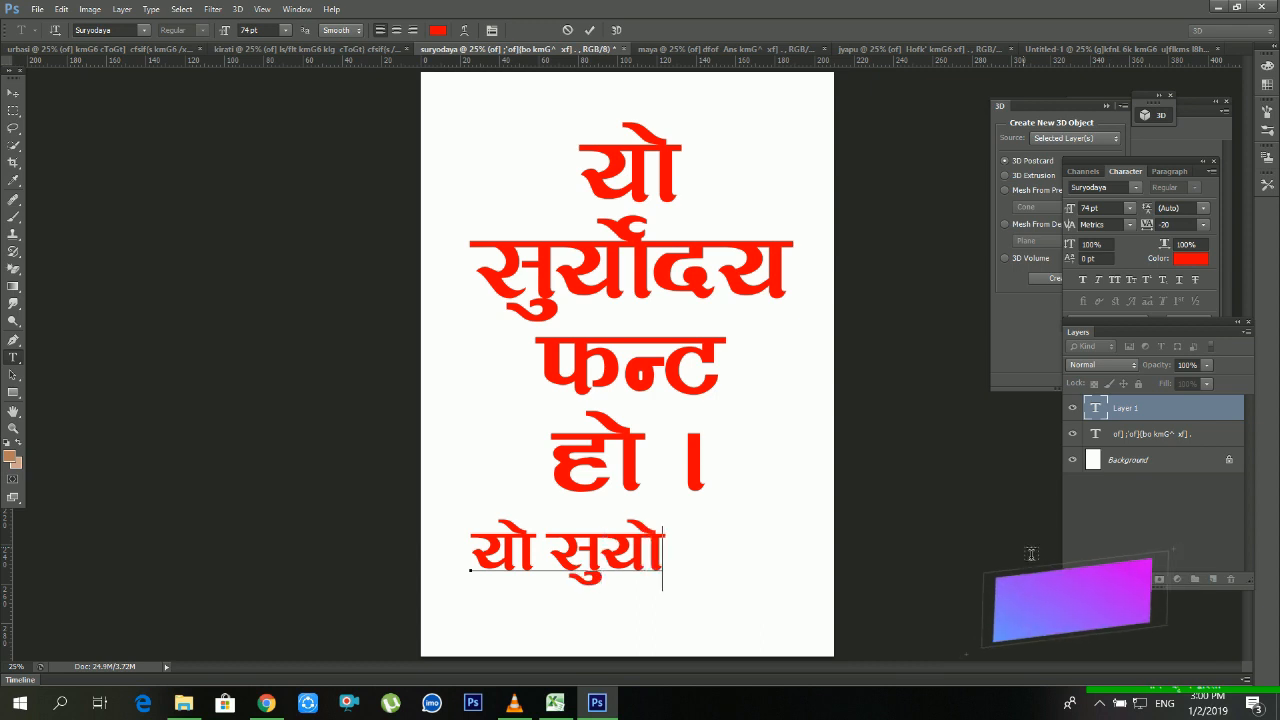
pyautogui.write('{bo')
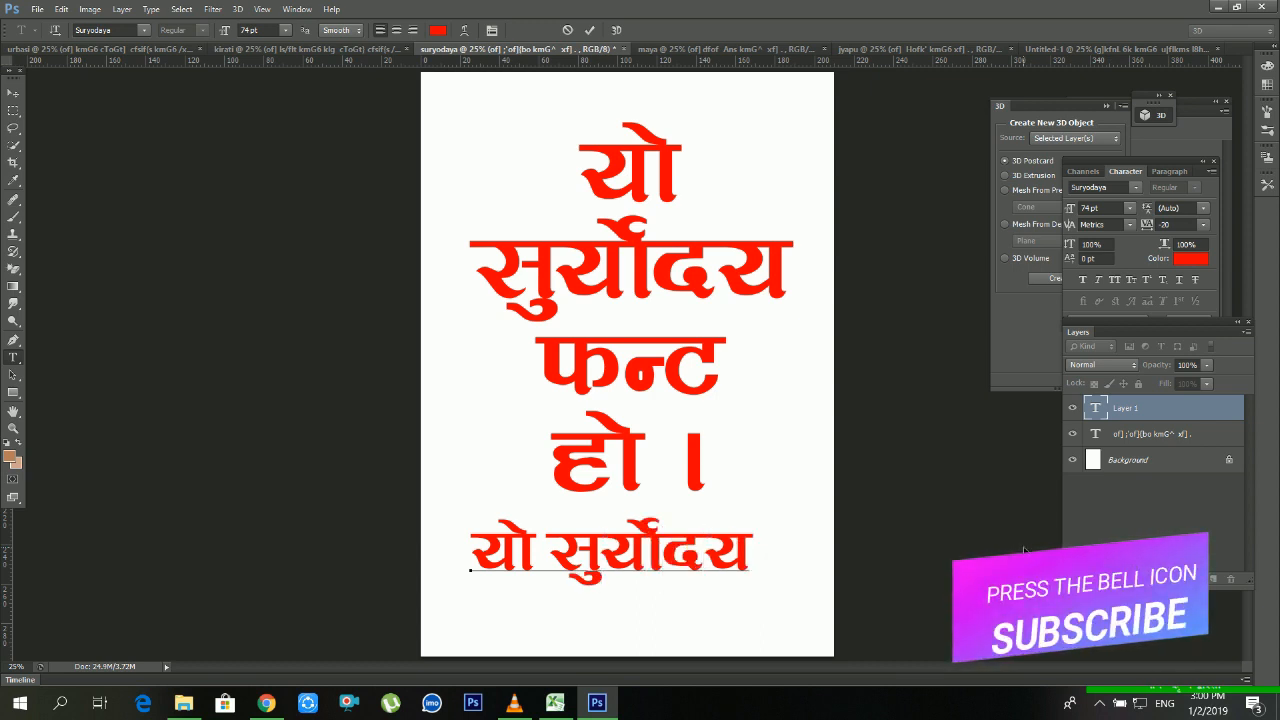
pyautogui.write(' kmG')
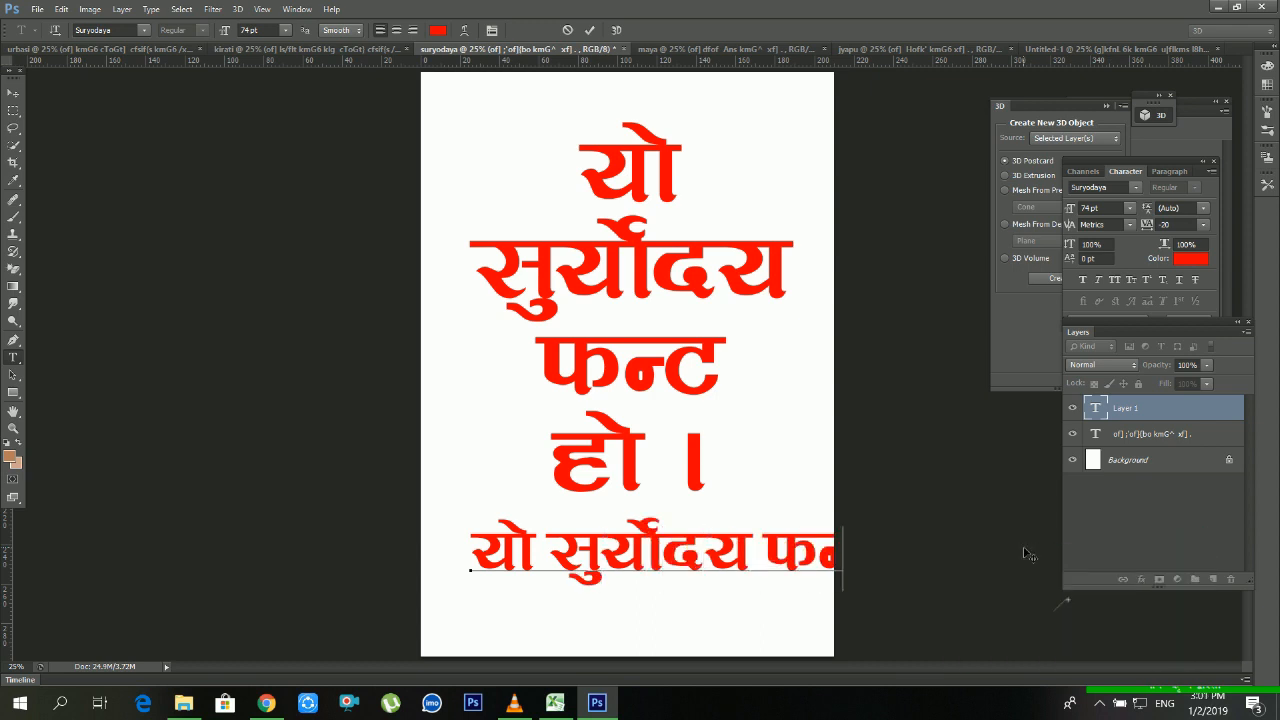
pyautogui.write('^ ')
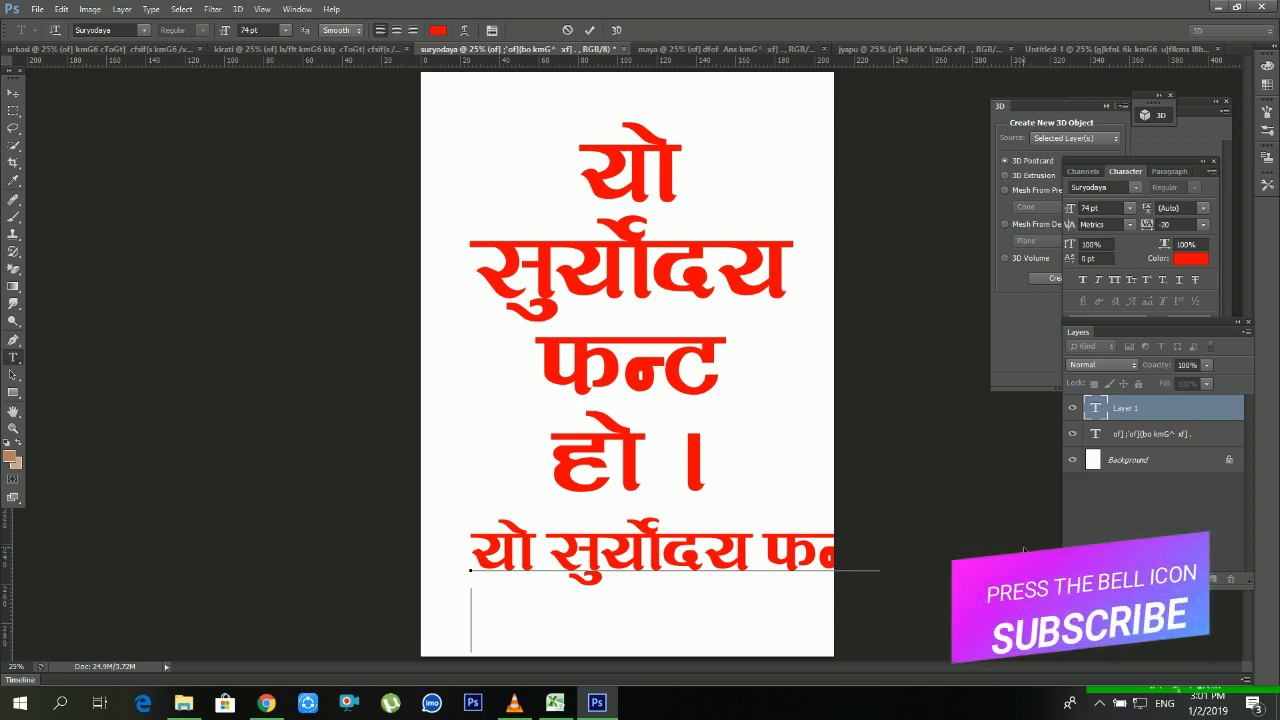
pyautogui.write('klg')
# Step: Reduce the font size of all text in the new layer to 52 pt
pyautogui.hotkey('ctrl', 'a')
pyautogui.hotkey('ctrl', 'shift', ',')
pyautogui.hotkey('ctrl', 'shift', ',')
pyautogui.hotkey('ctrl', 'shift', ',')
pyautogui.hotkey('ctrl', 'shift', ',')
pyautogui.hotkey('ctrl', 'shift', ',')
pyautogui.hotkey('ctrl', 'shift', ',')
pyautogui.hotkey('ctrl', 'shift', ',')
pyautogui.hotkey('ctrl', 'shift', ',')
pyautogui.hotkey('ctrl', 'shift', ',')
pyautogui.hotkey('ctrl', 'shift', ',')
pyautogui.hotkey('ctrl', 'shift', ',')
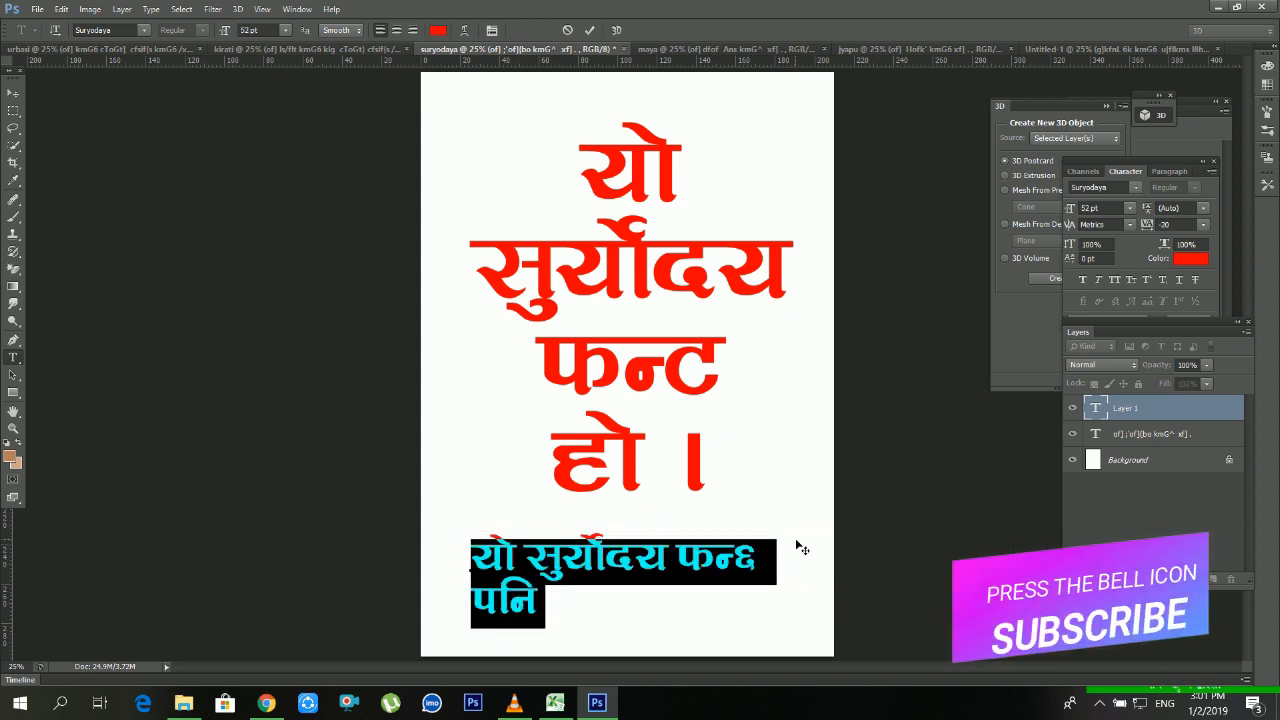
# Step: Correct the first line's last character to "ट" and extend the second line with "हेर्दै लोभलाग्दो छ ।"
pyautogui.click(764, 560)
pyautogui.press('BackSpace')
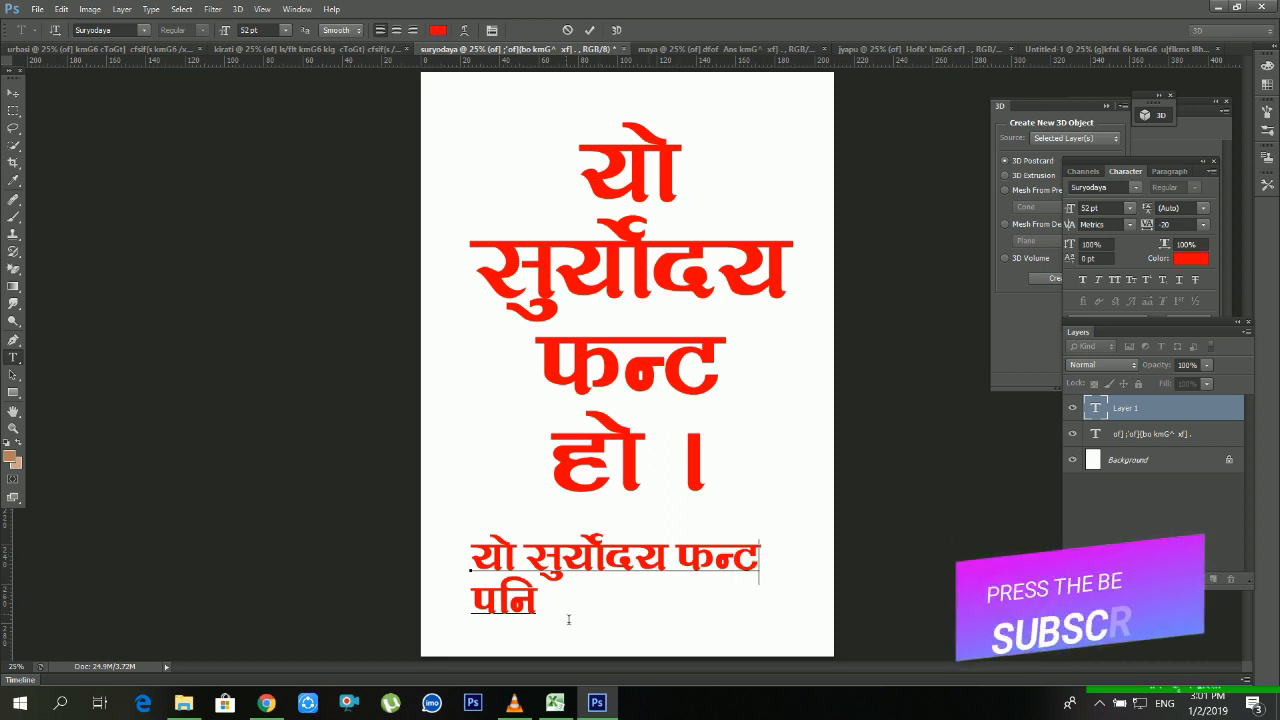
pyautogui.write('x]b{}')
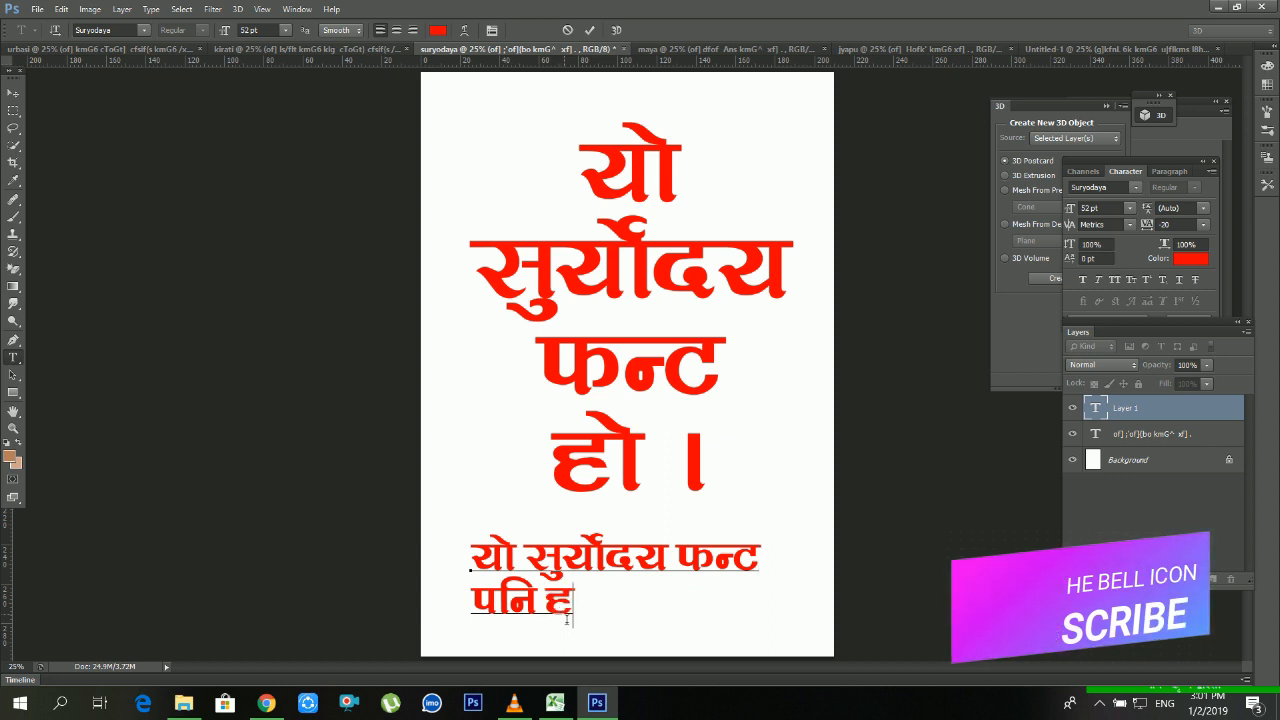
pyautogui.write(' nf]enfu')
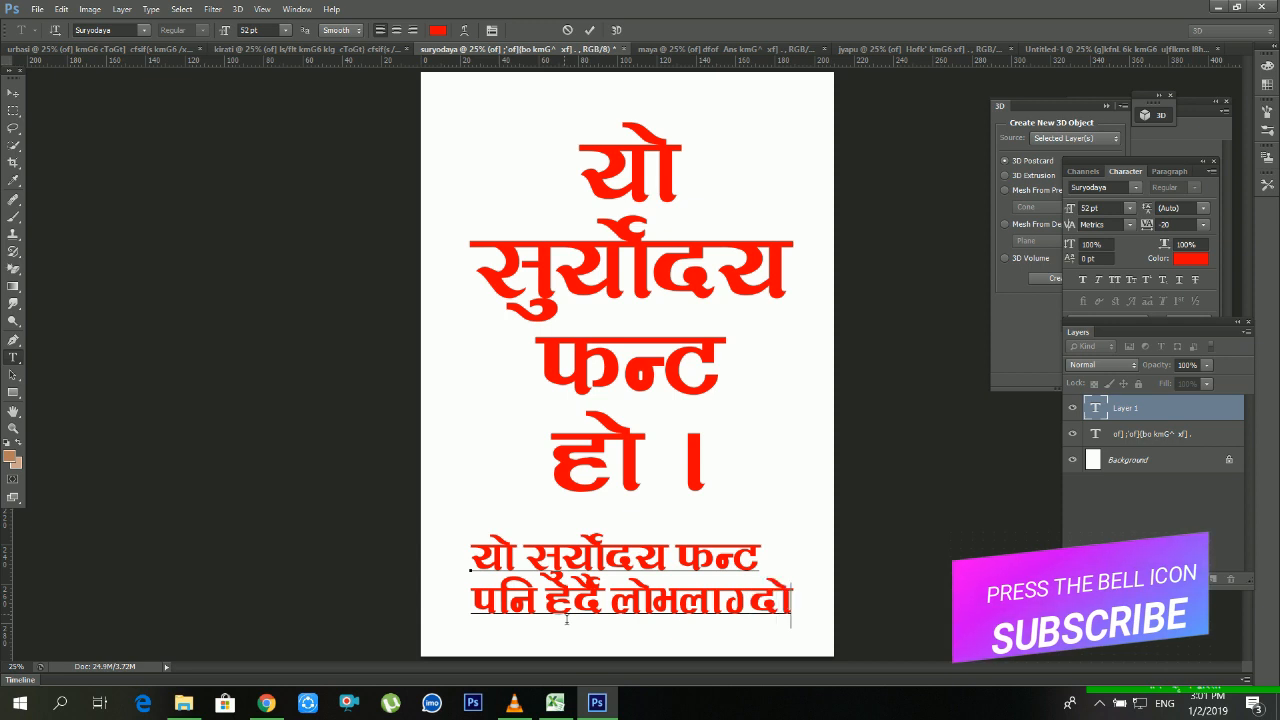
pyautogui.press('BackSpace')
pyautogui.write('5')
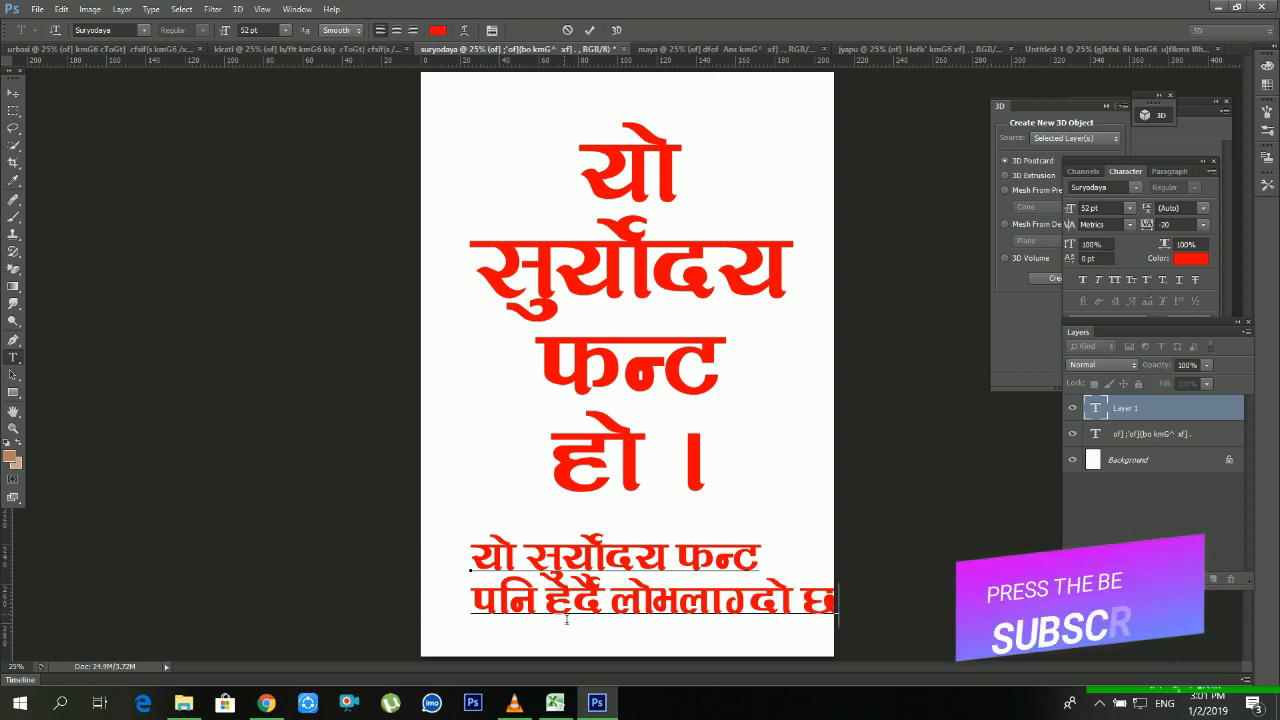
# Step: Reduce the whole two-line sentence to 40 pt and finish editing its text layer
pyautogui.hotkey('ctrl', 'a')
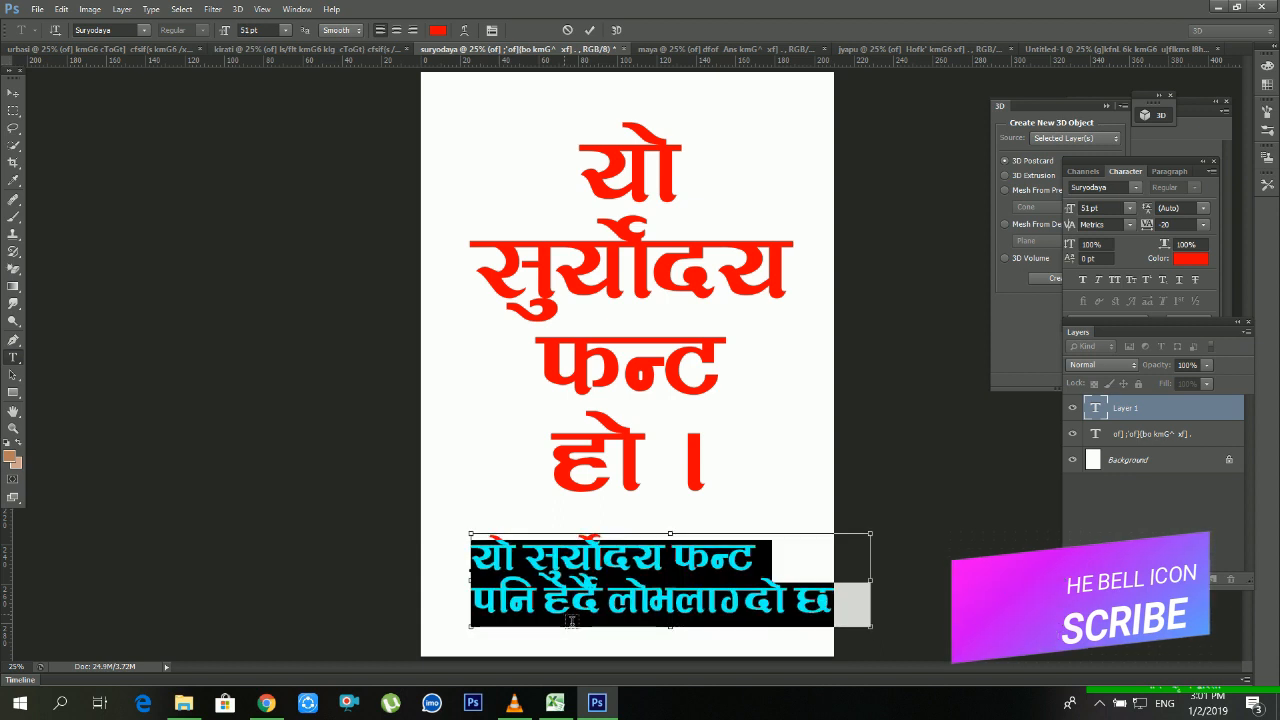
pyautogui.hotkey('ctrl', 'shift', ',')
pyautogui.hotkey('ctrl', 'shift', ',')
pyautogui.hotkey('ctrl', 'shift', ',')
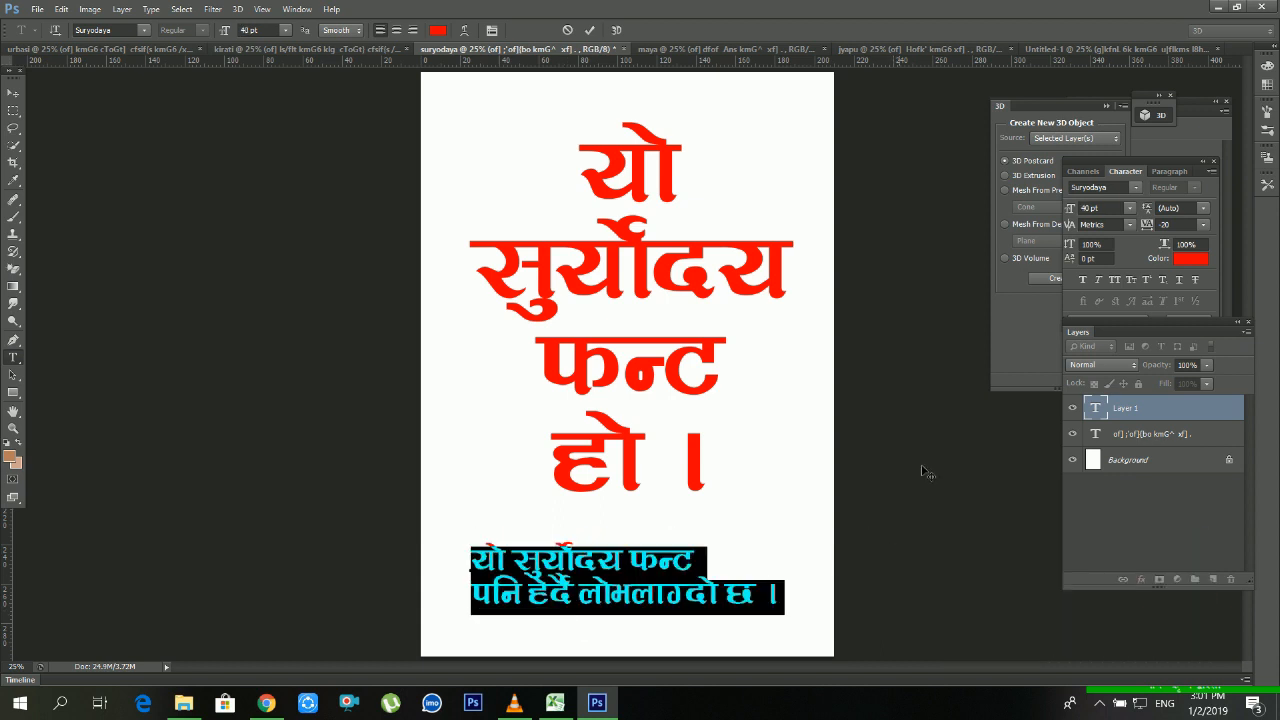
pyautogui.click(1172, 410)
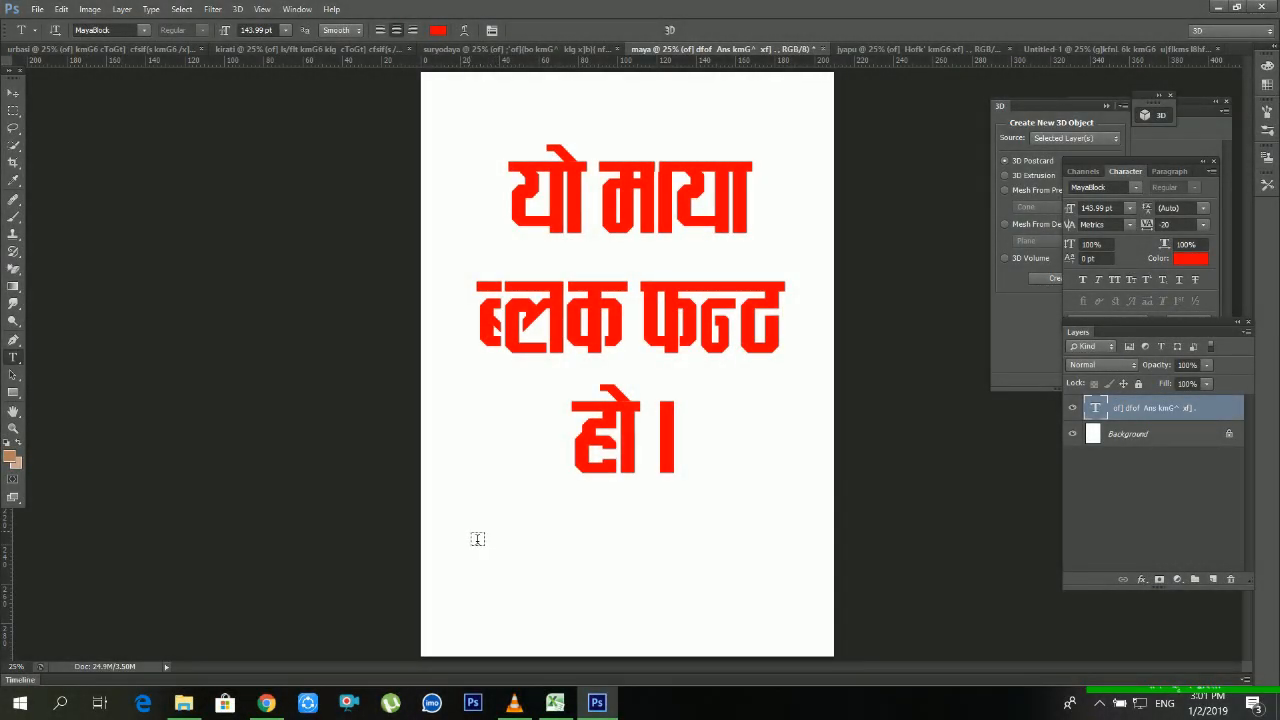
# Step: Add a text layer below the headline in the maya document reading "यो माया ब्लक फन्ट"
pyautogui.click(478, 539)
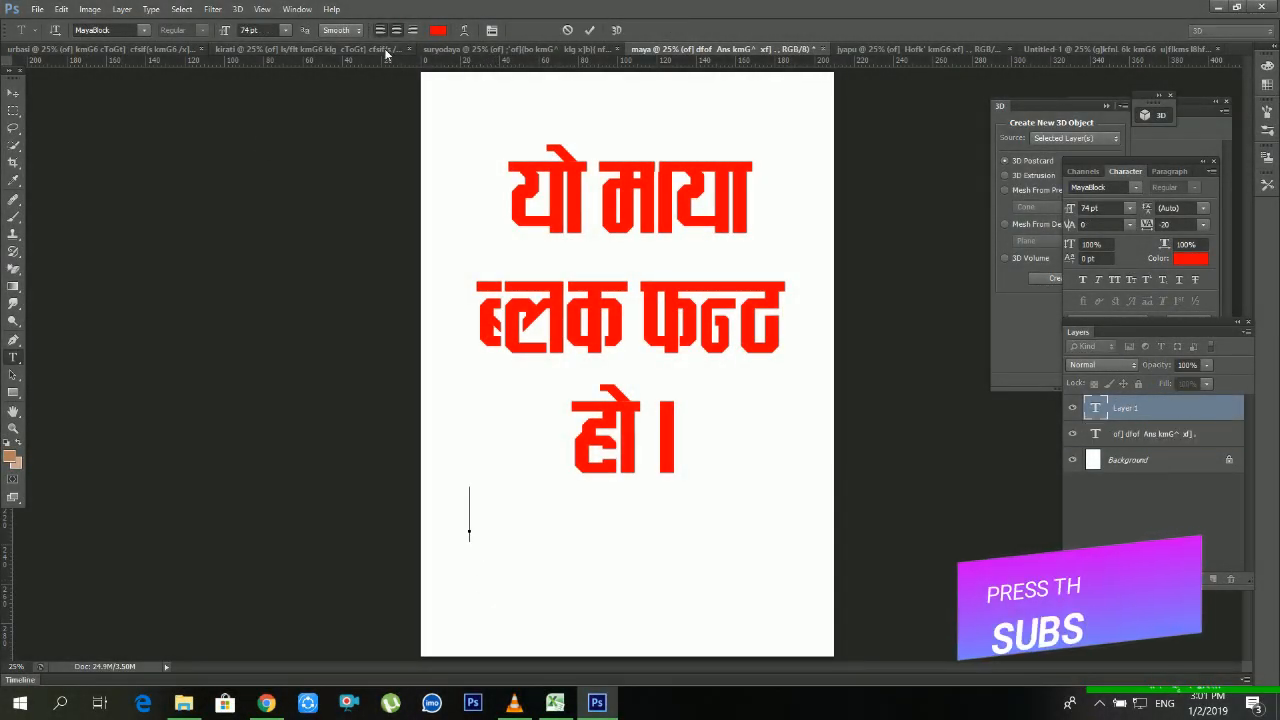
pyautogui.write('of] dfo')
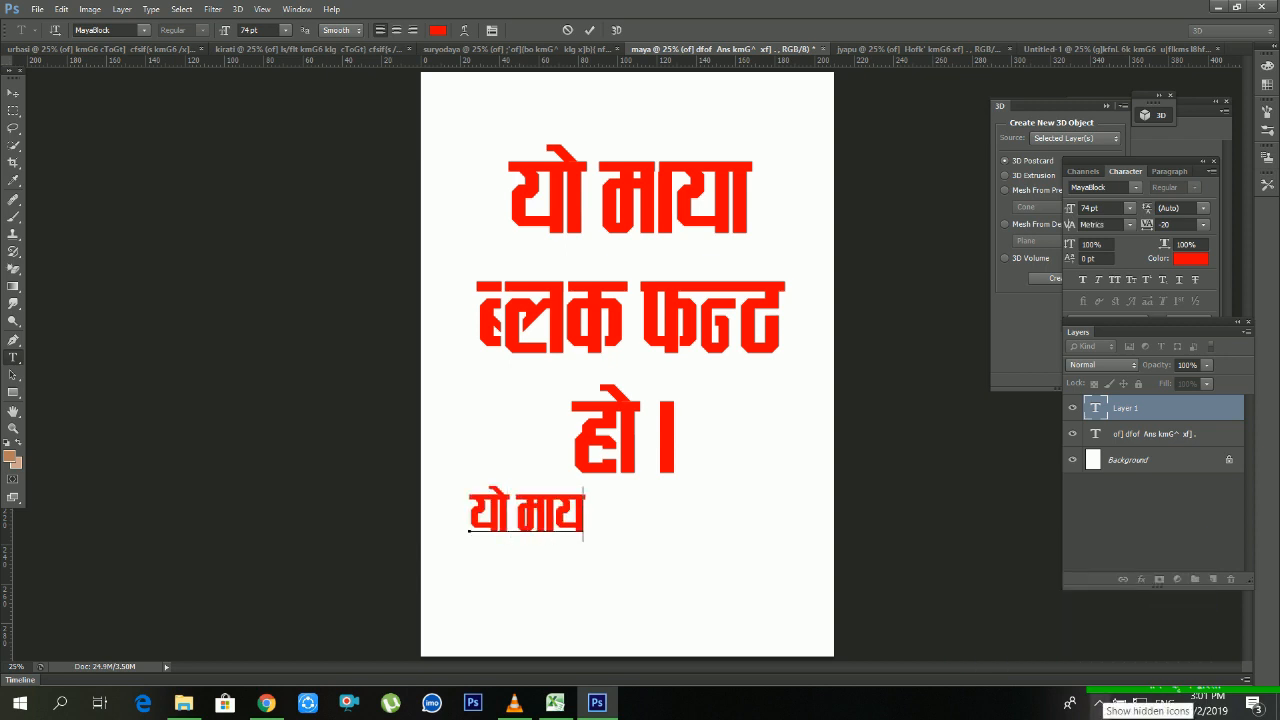
pyautogui.write('f Ans km')
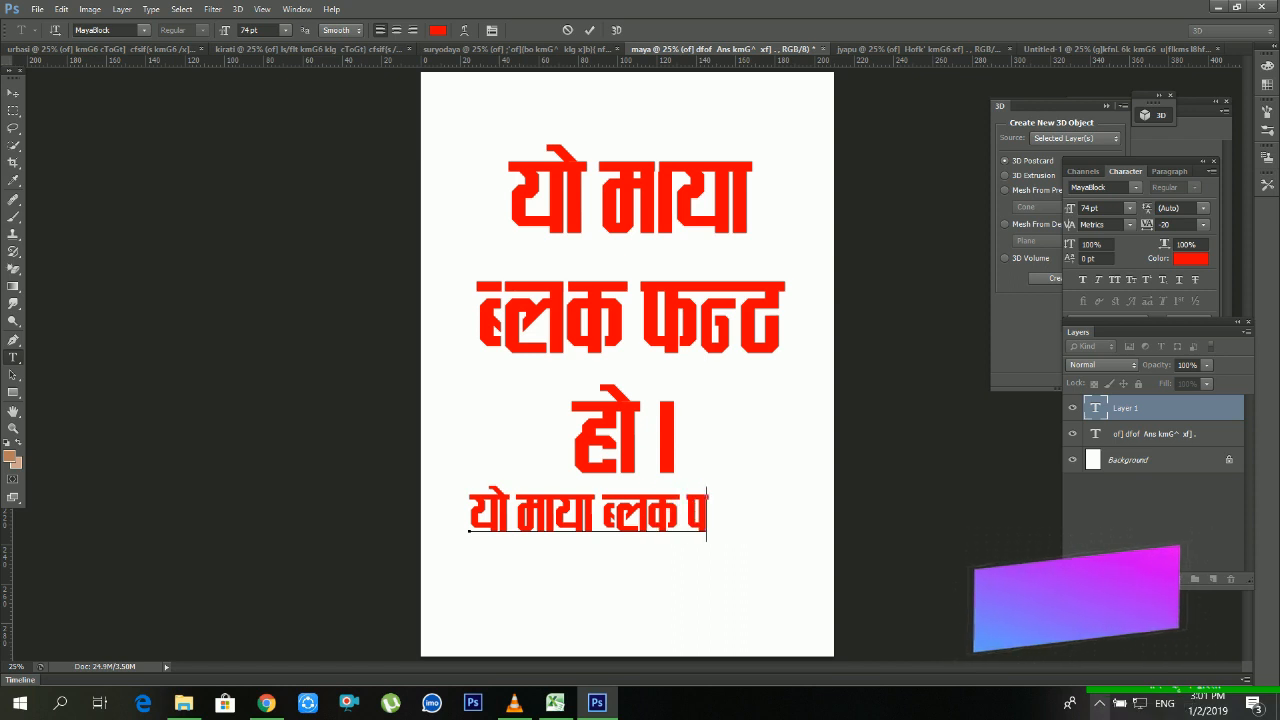
pyautogui.write('g^')
pyautogui.press('BackSpace')
pyautogui.write('6')
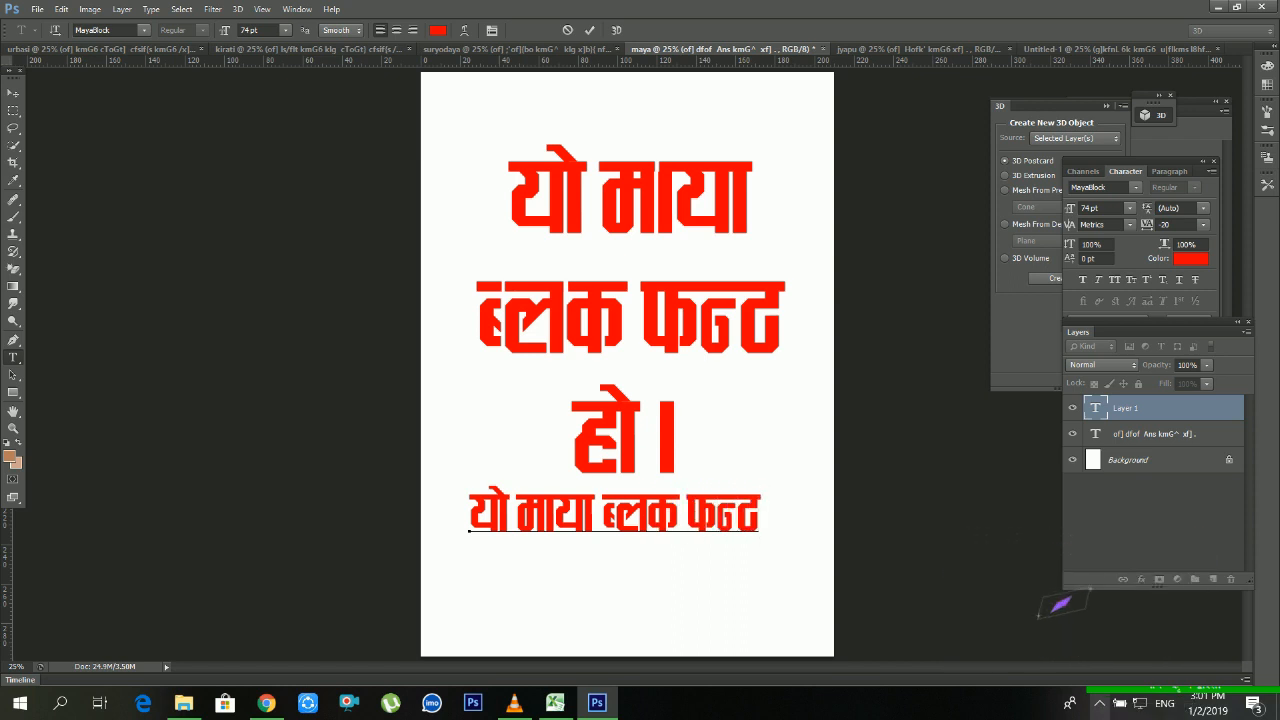
# Step: Add the second line "पनि उत्कृष्ट फन्ट हो ।" and finish editing the text layer
pyautogui.press('Return')
pyautogui.write('klg ')
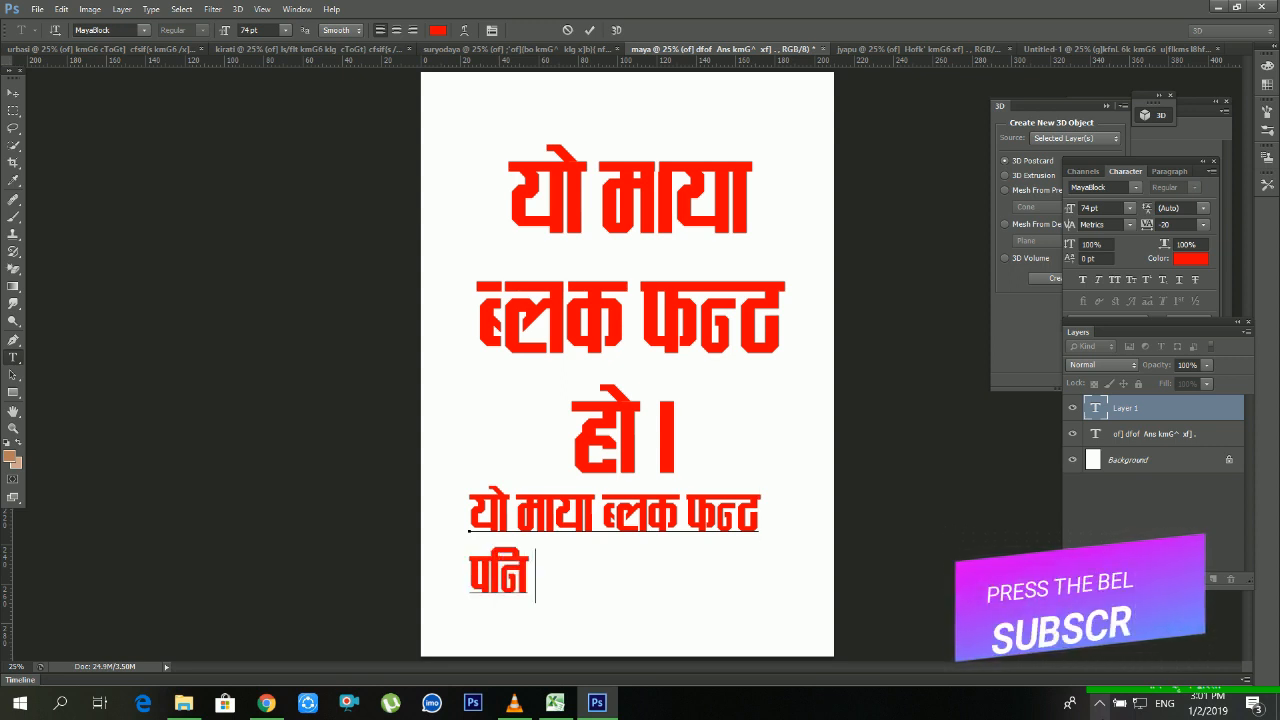
pyautogui.write('cf')
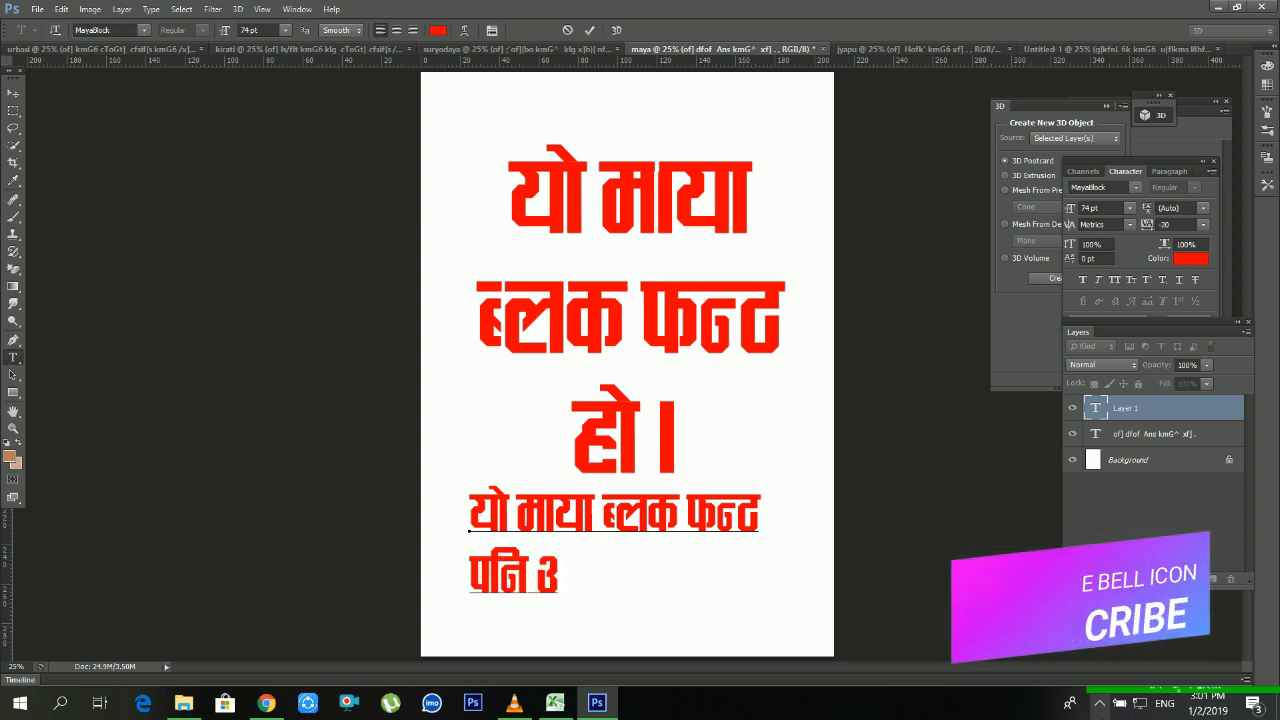
pyautogui.press('BackSpace')
pyautogui.write('s\\')
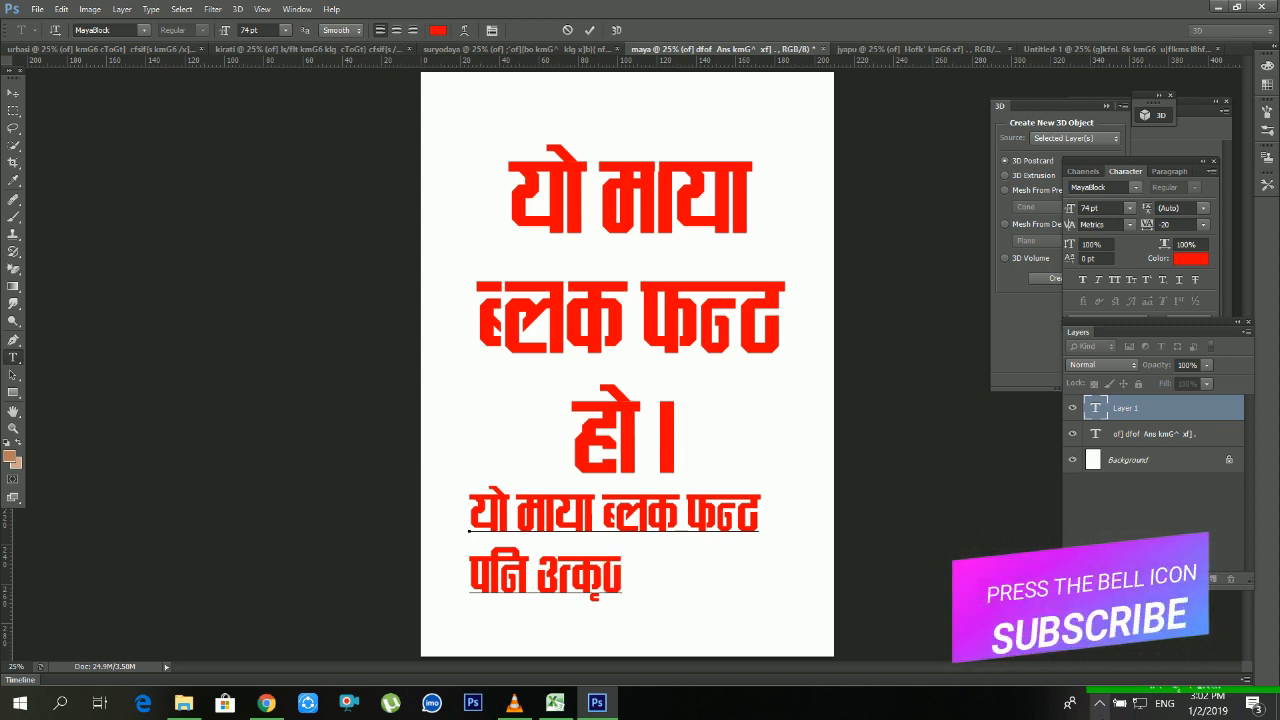
pyautogui.press('BackSpace')
pyautogui.write('[')
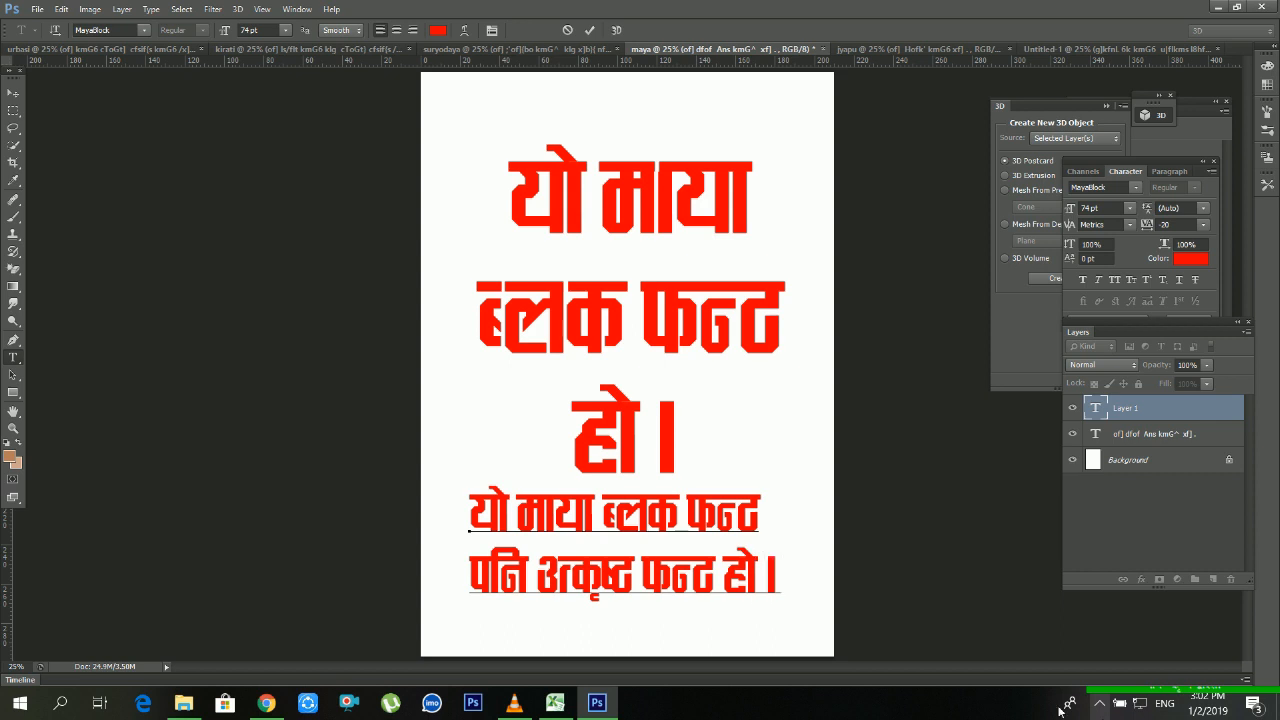
pyautogui.click(1145, 410)
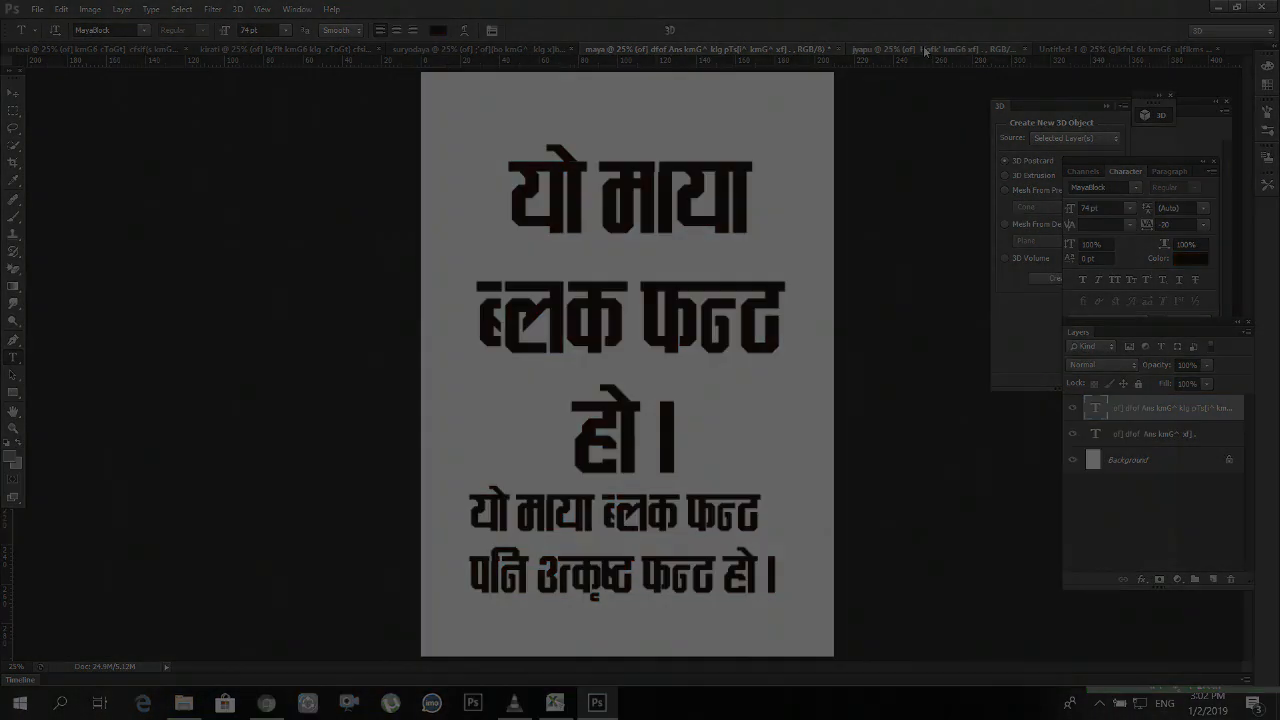
# Step: In the jyapu document, add a left-aligned text layer below the headline reading "ज्यापु फन्टलाई पनि"
pyautogui.click(926, 50)
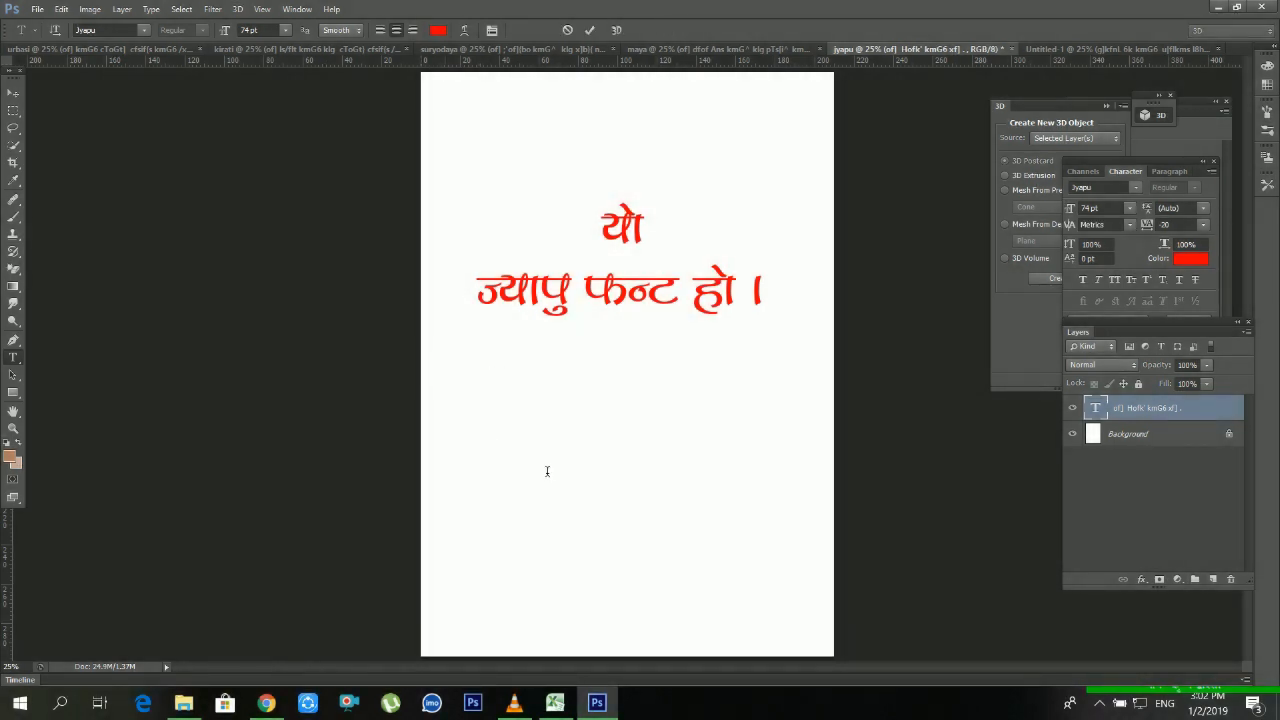
pyautogui.click(444, 357)
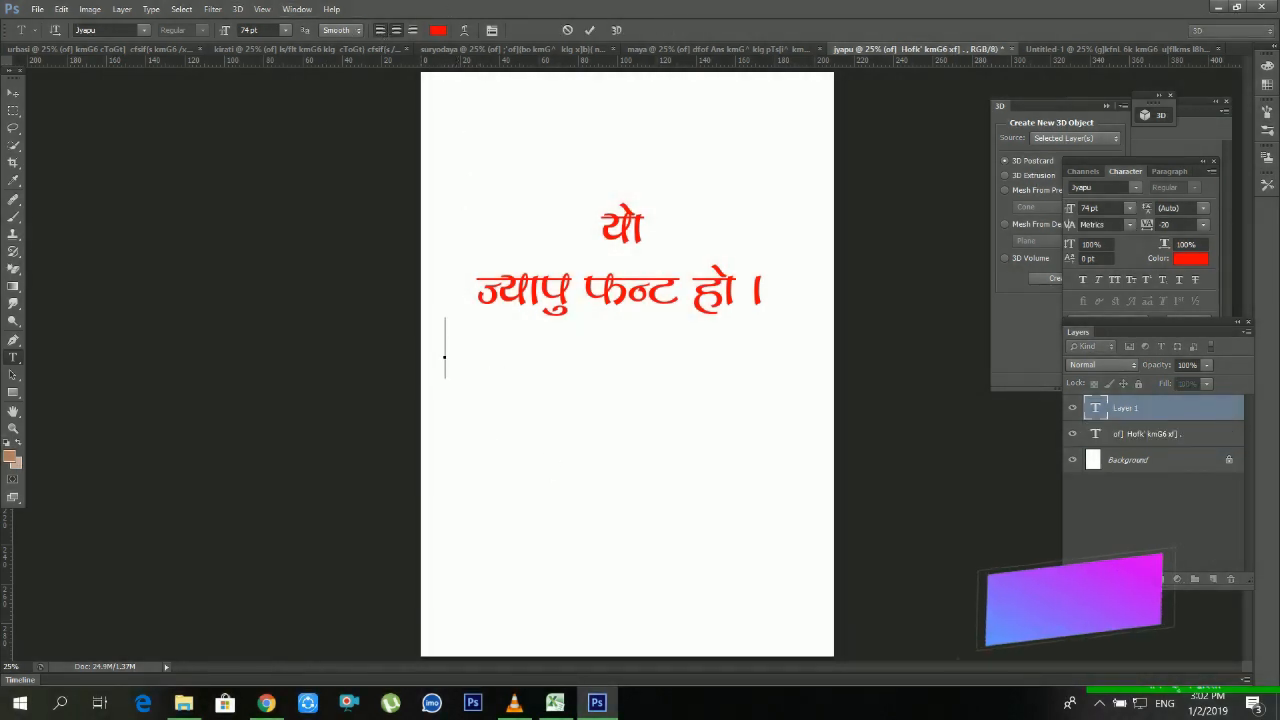
pyautogui.hotkey('alt', 'shift')
pyautogui.write('रofk')
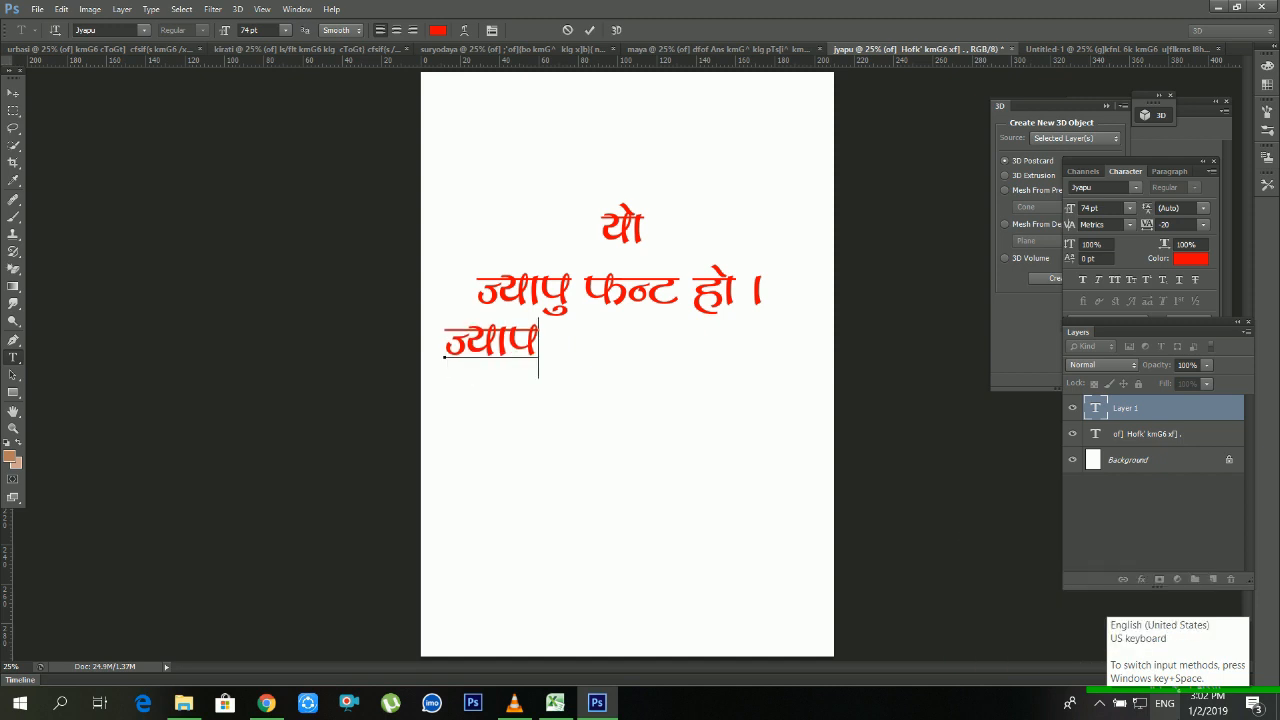
pyautogui.write("' kmG")
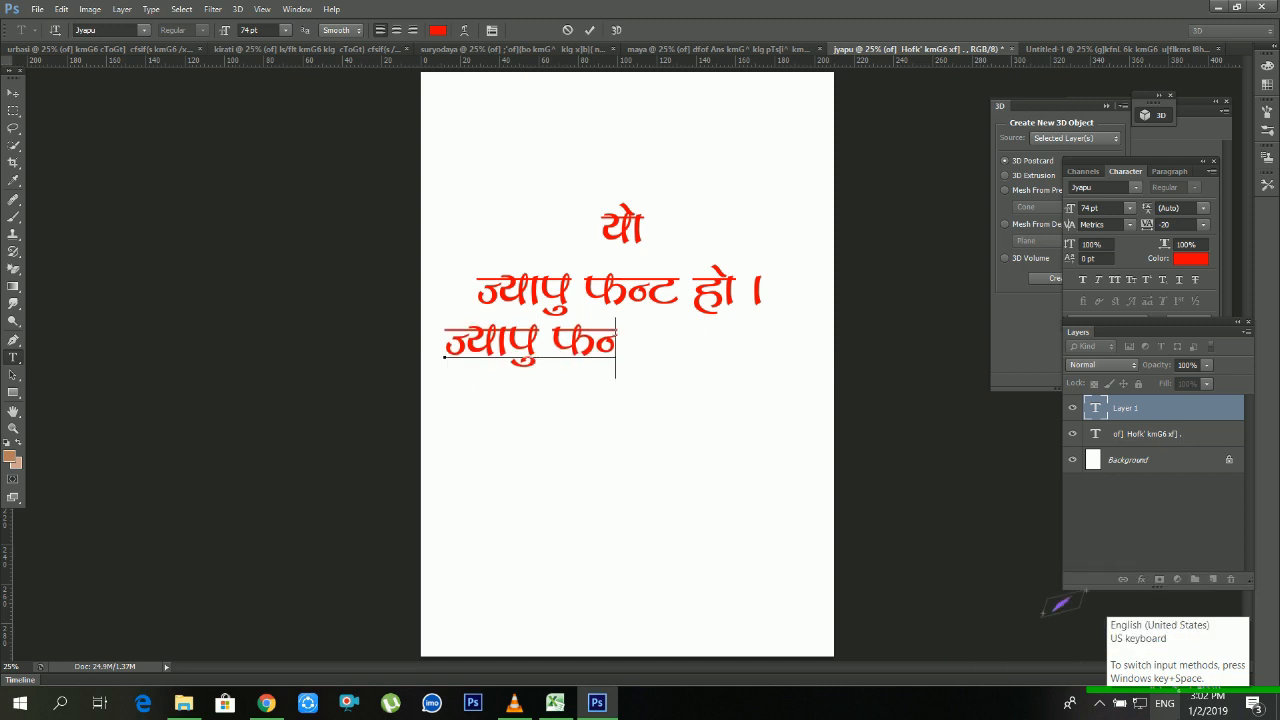
pyautogui.write('6nfO{ k')
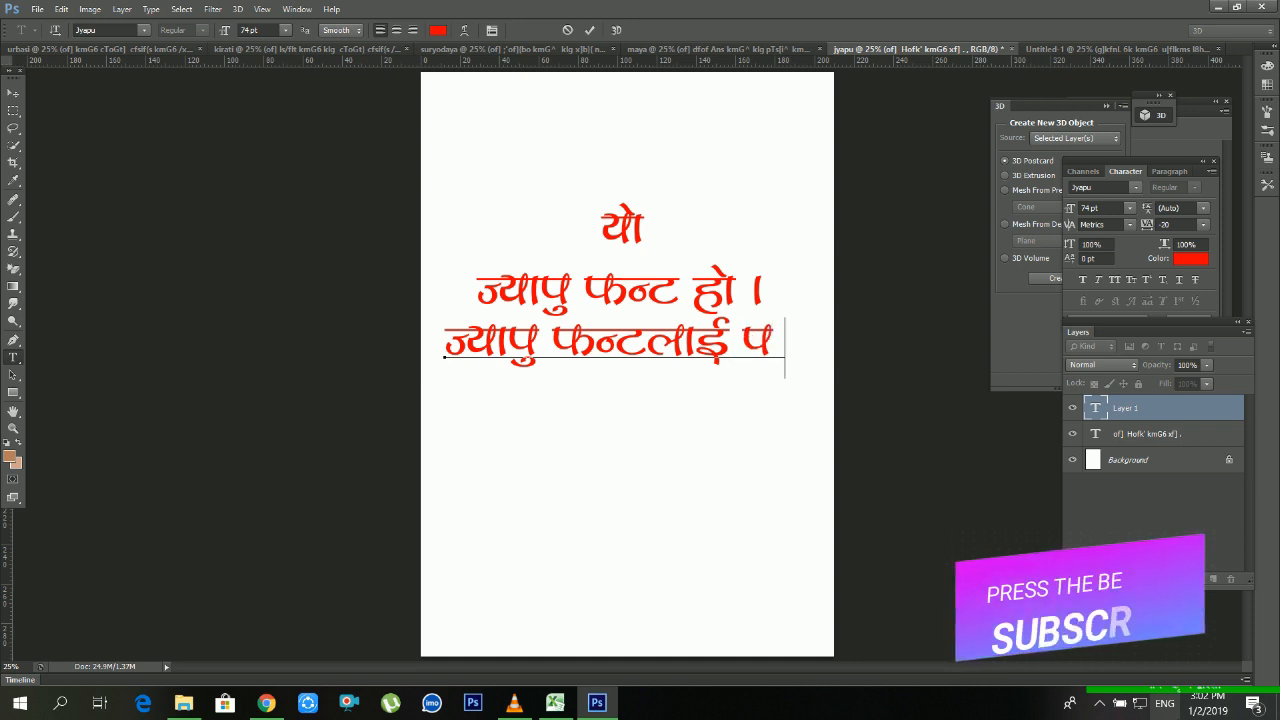
pyautogui.write('lg')
# Step: Continue the text with the lines "तपाई विभिन्न काम" and "मा प्रयोग गर्न सक्नु"
pyautogui.press('Return')
pyautogui.write('tkfO{ ljleGg')
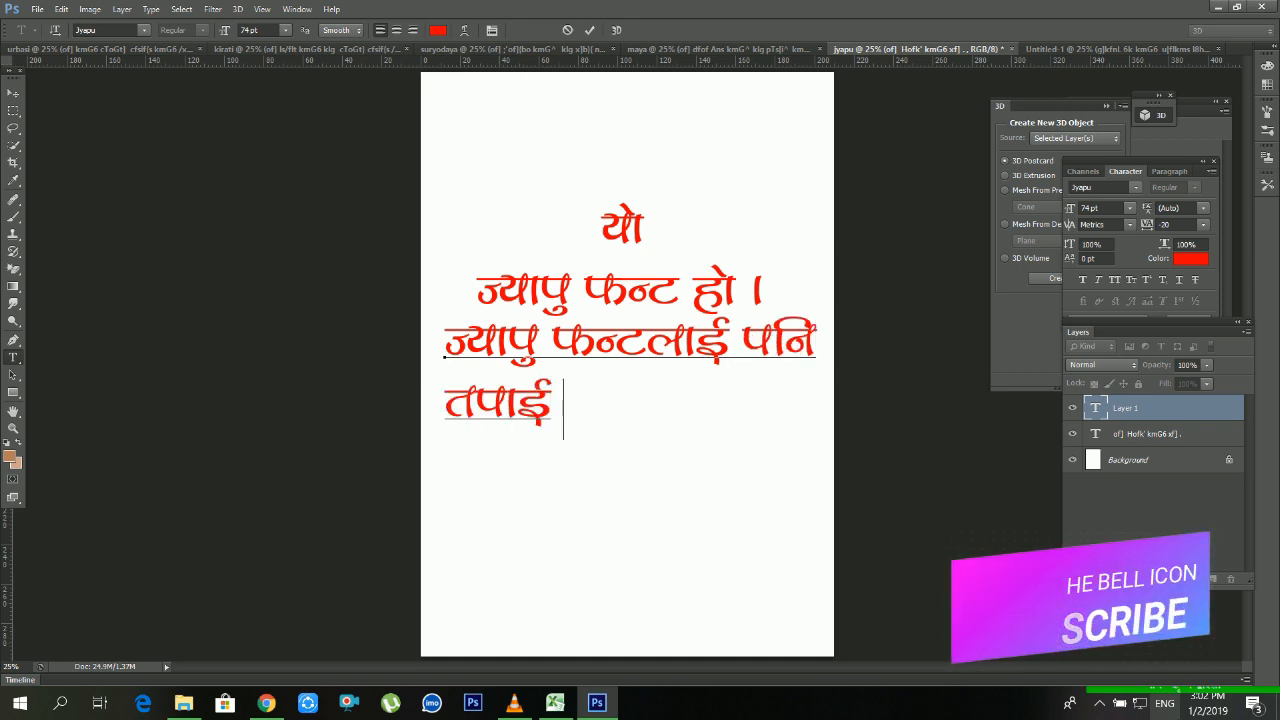
pyautogui.write(' sfd')
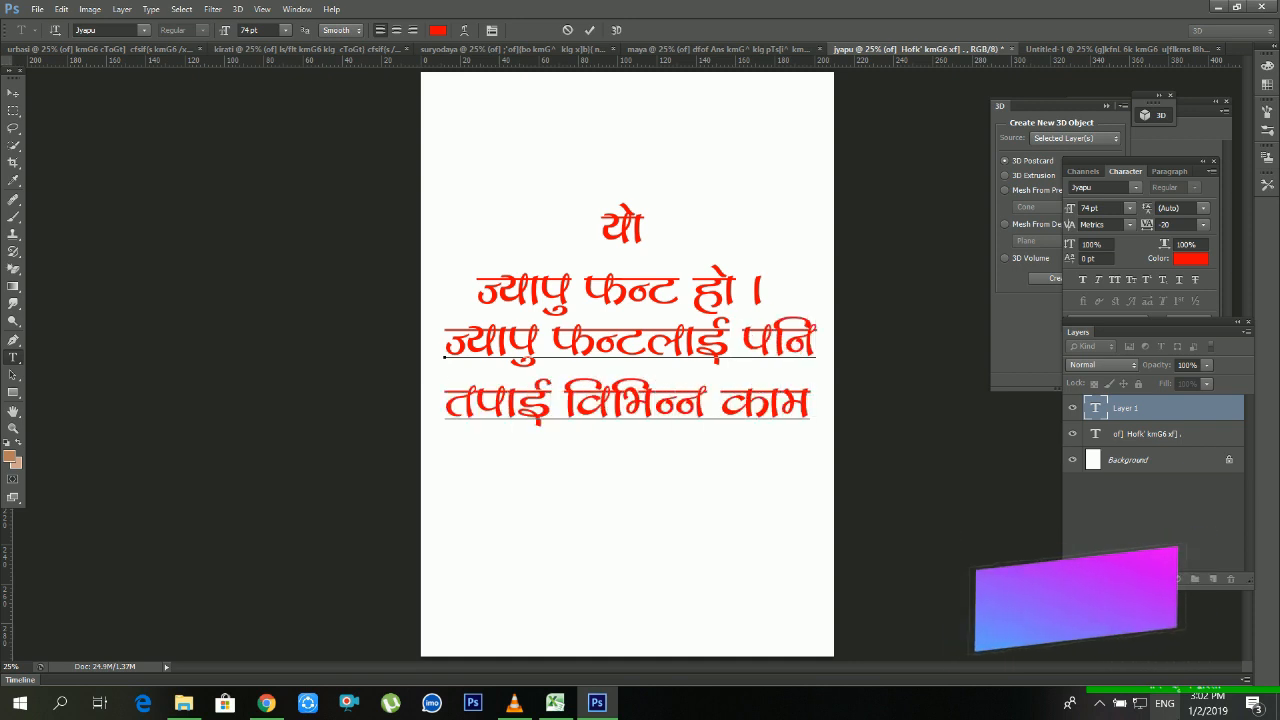
pyautogui.press('Return')
pyautogui.write('df k|of]u ug{ ;Sg')
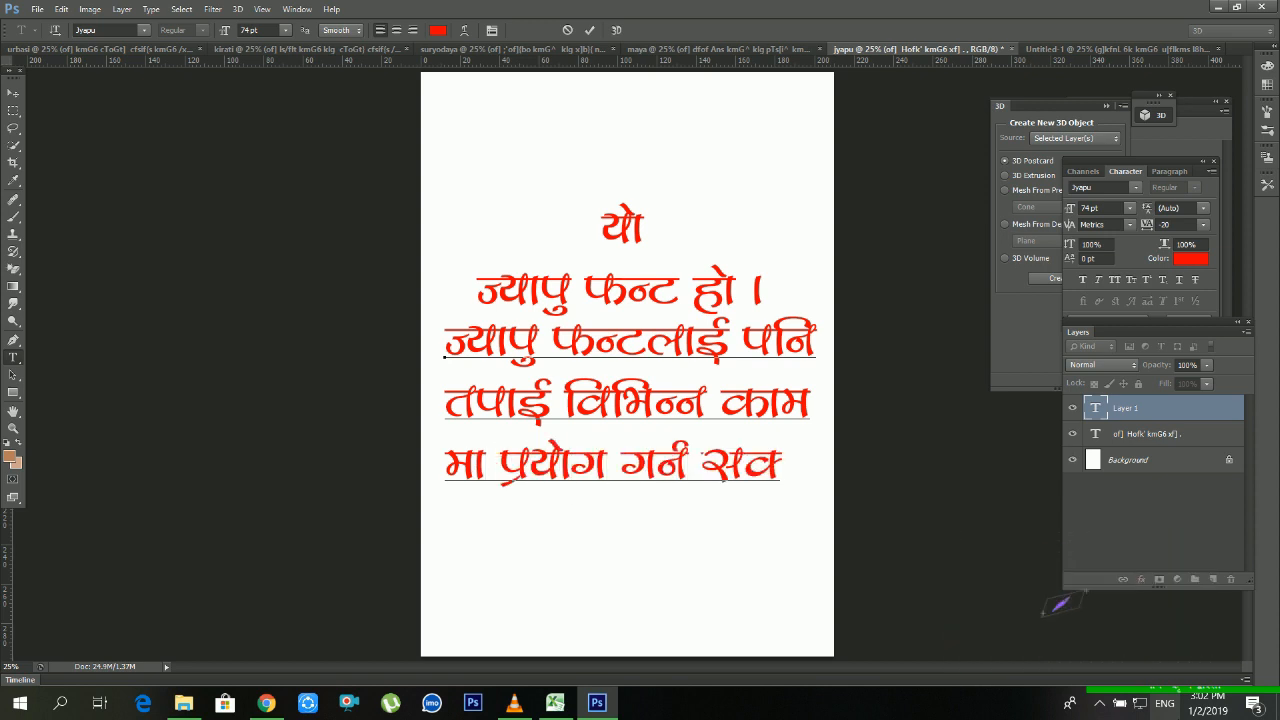
pyautogui.write("'")
# Step: Continue the jyapu text layer with a fourth line reading "हुनेछ । यो पनि साह्रै"
pyautogui.press('Return')
pyautogui.write("x'G5")
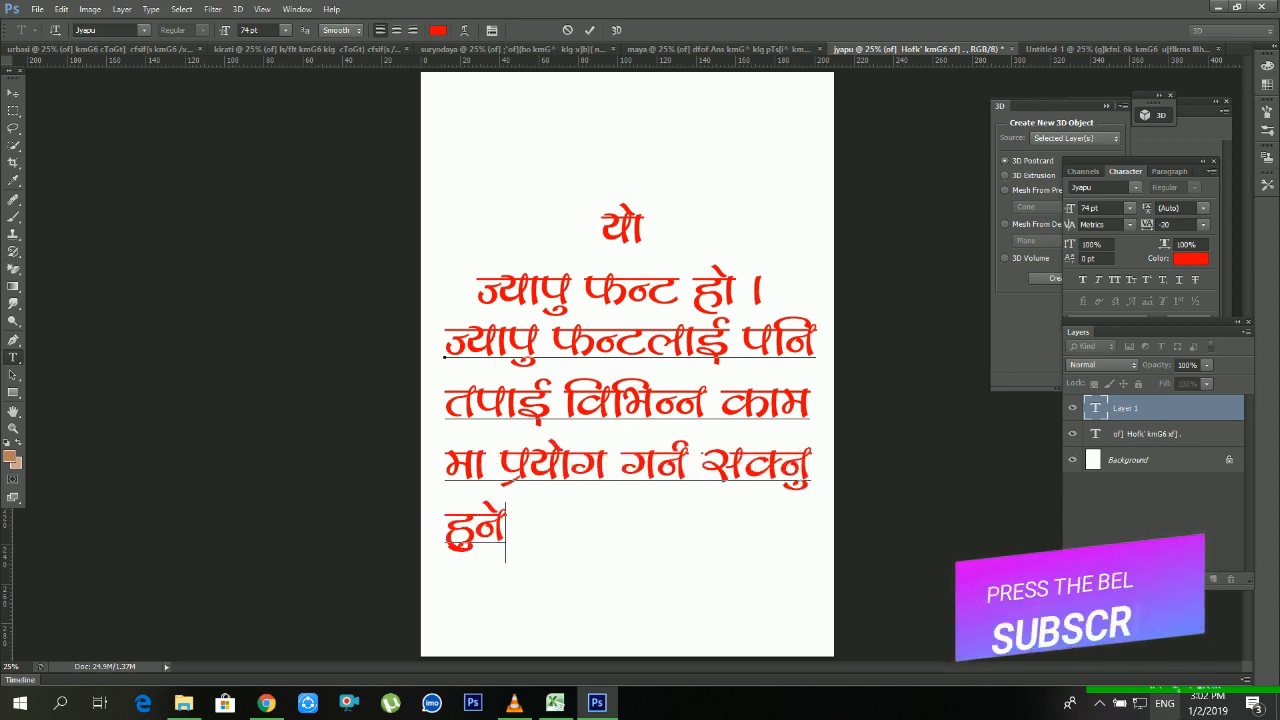
pyautogui.write(' . o')
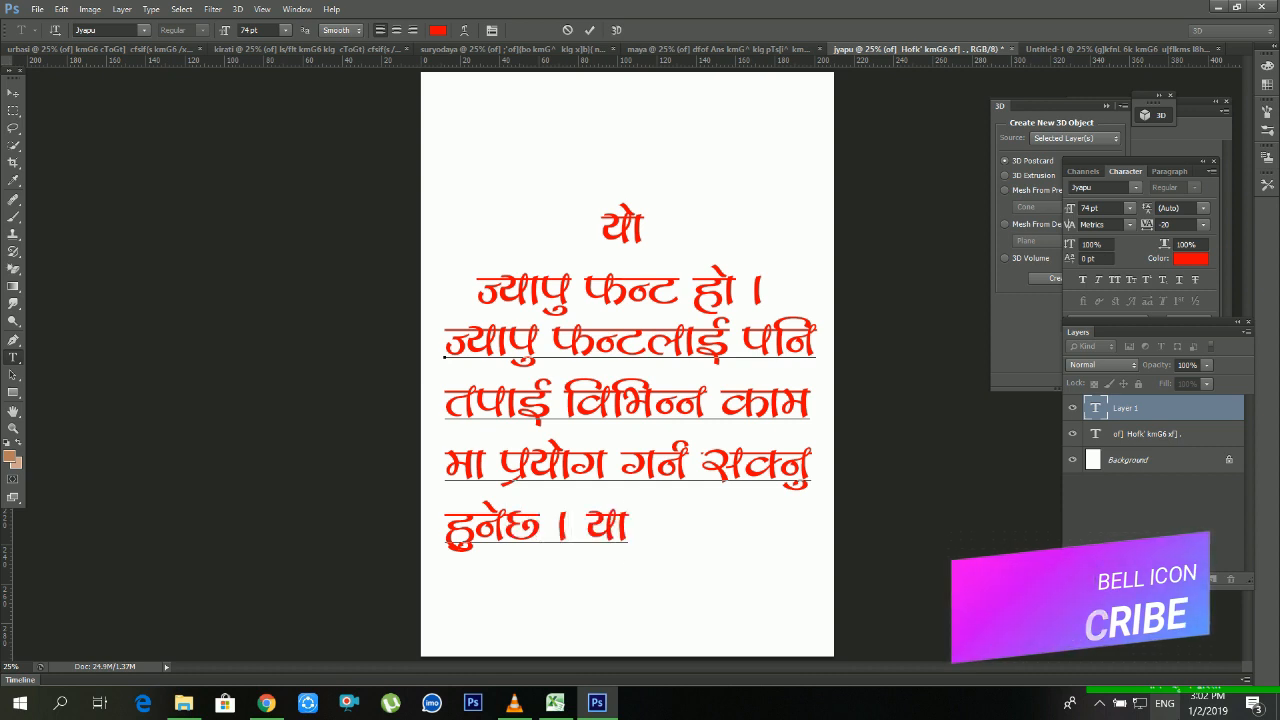
pyautogui.write('f] klg c')
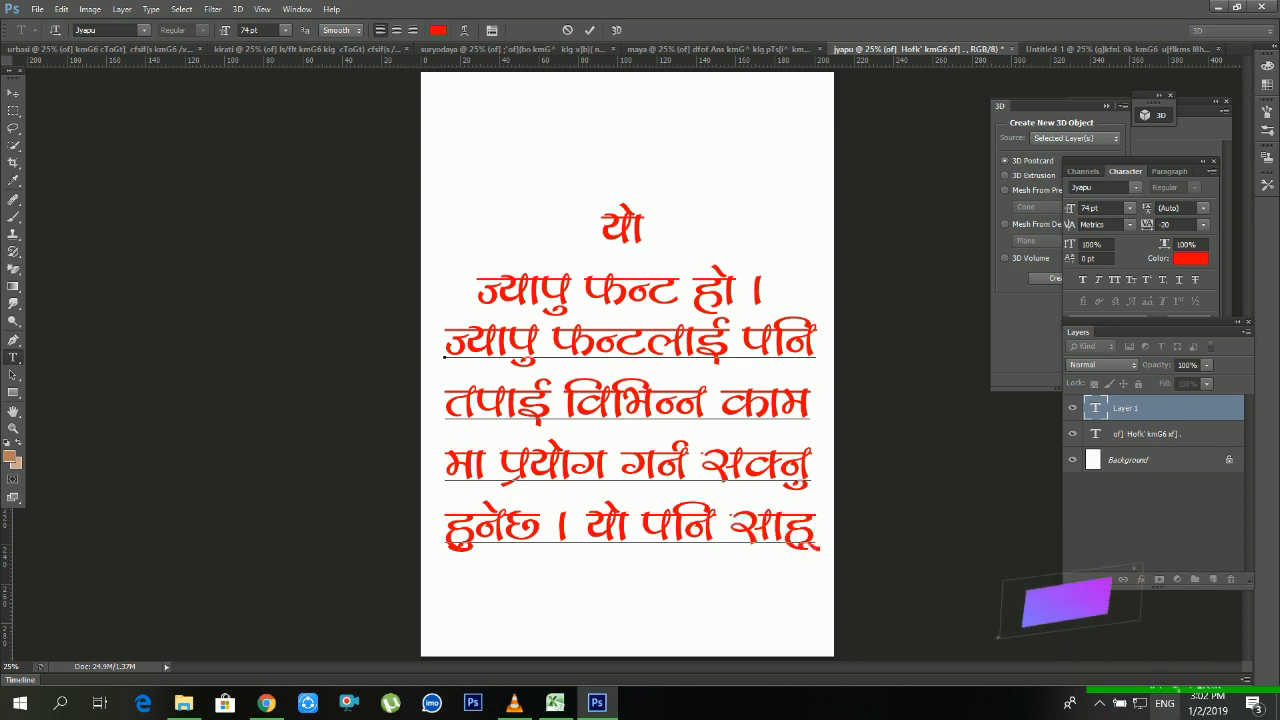
pyautogui.press('BackSpace')
pyautogui.write('}')
# Step: Add the closing line "राम्रो फन्ट हो ।" and finish editing the text layer
pyautogui.press('Return')
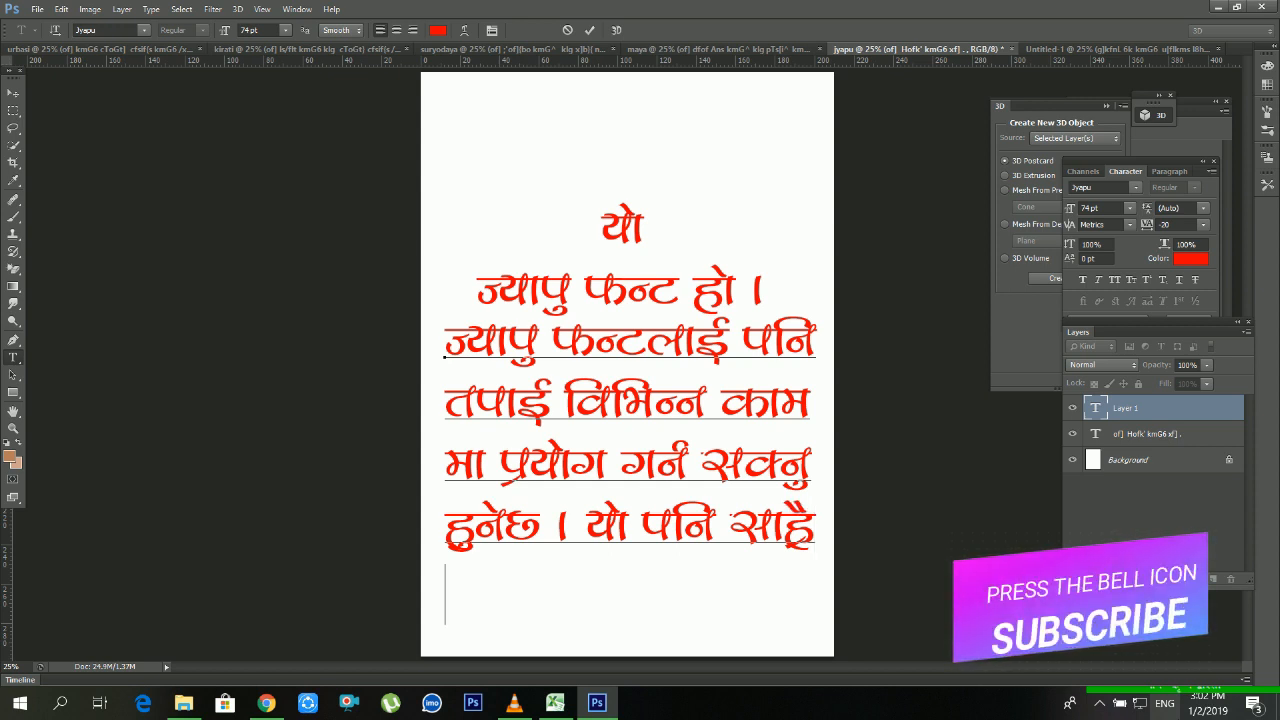
pyautogui.write('/fd')
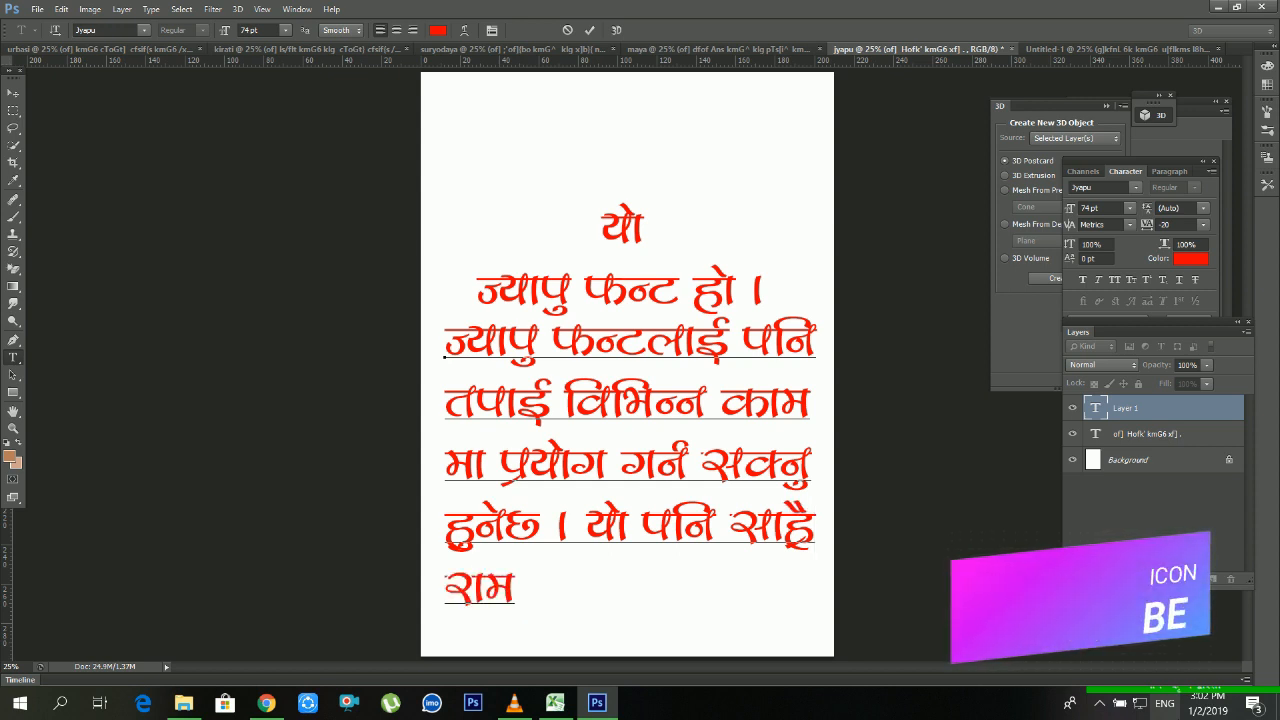
pyautogui.write('f] ')
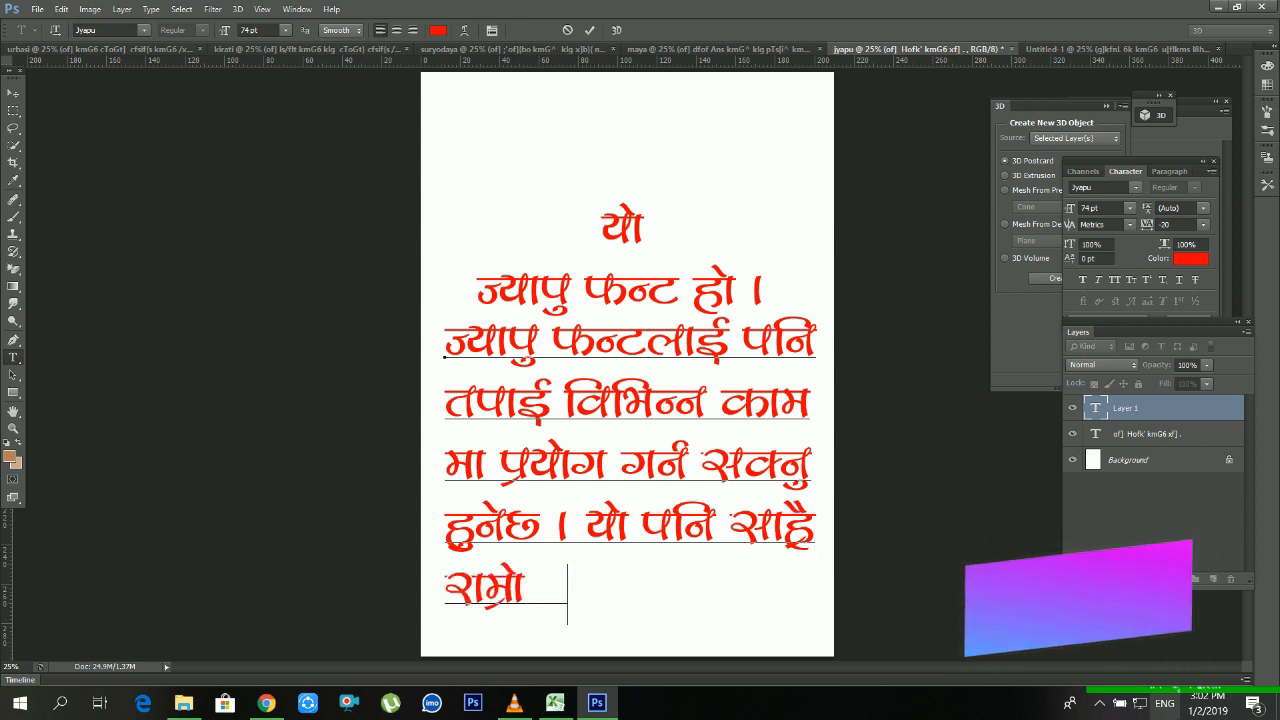
pyautogui.write('kmg\\6 xf')
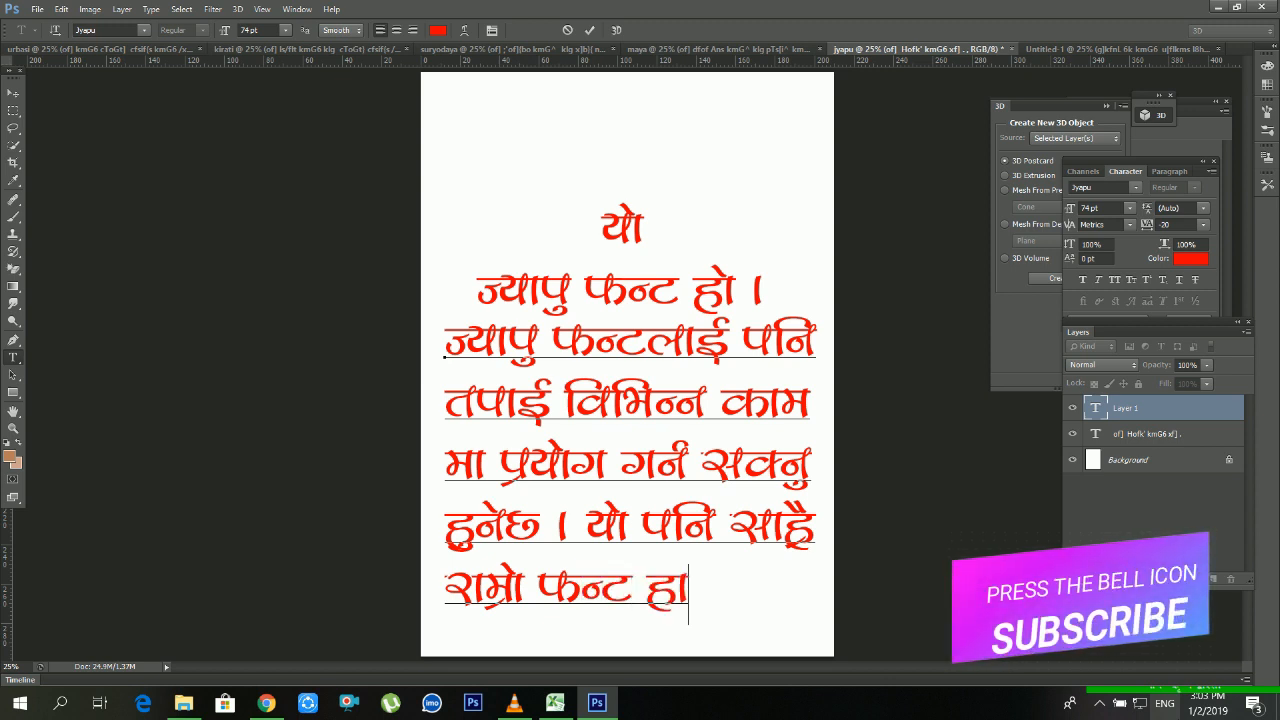
pyautogui.write('] .')
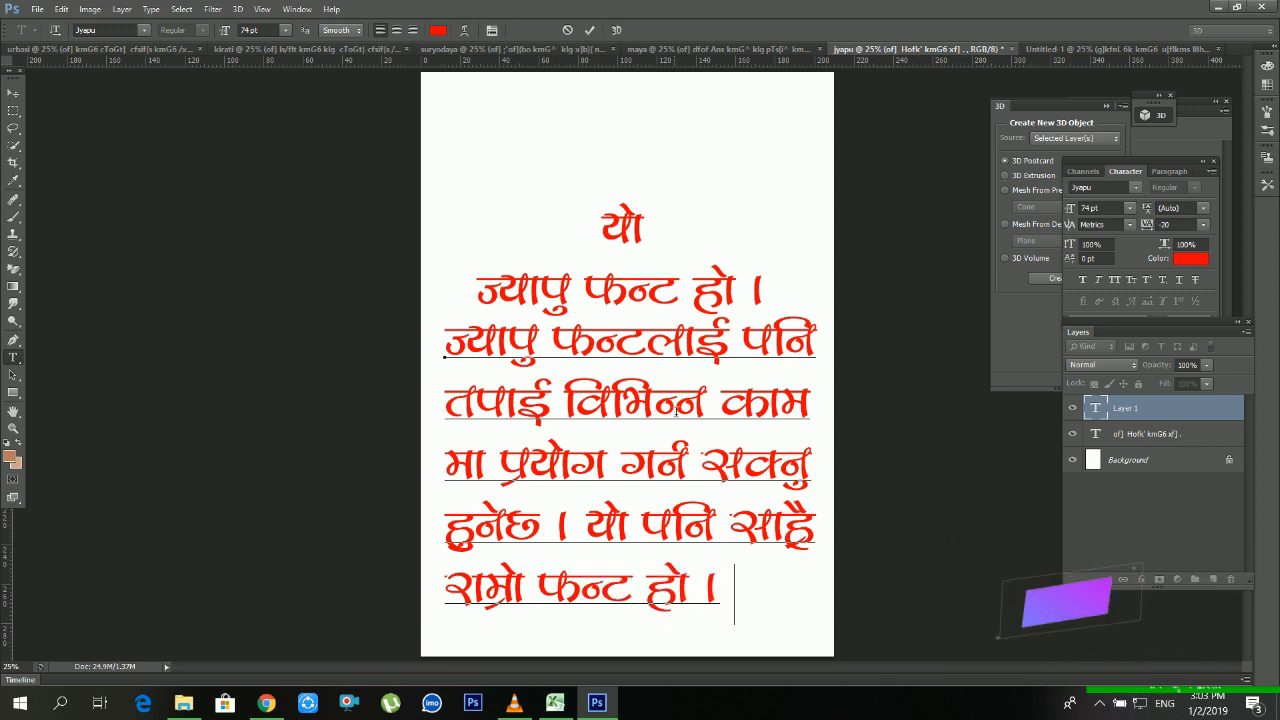
pyautogui.click(1222, 412)
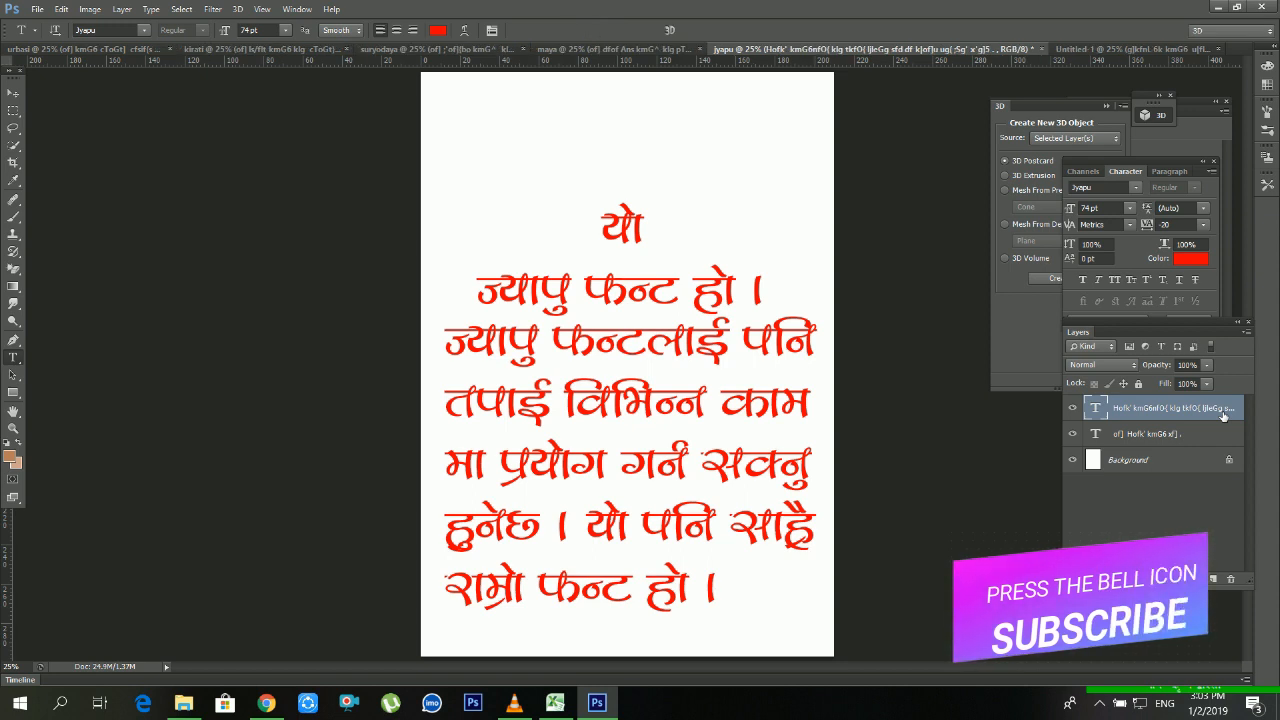